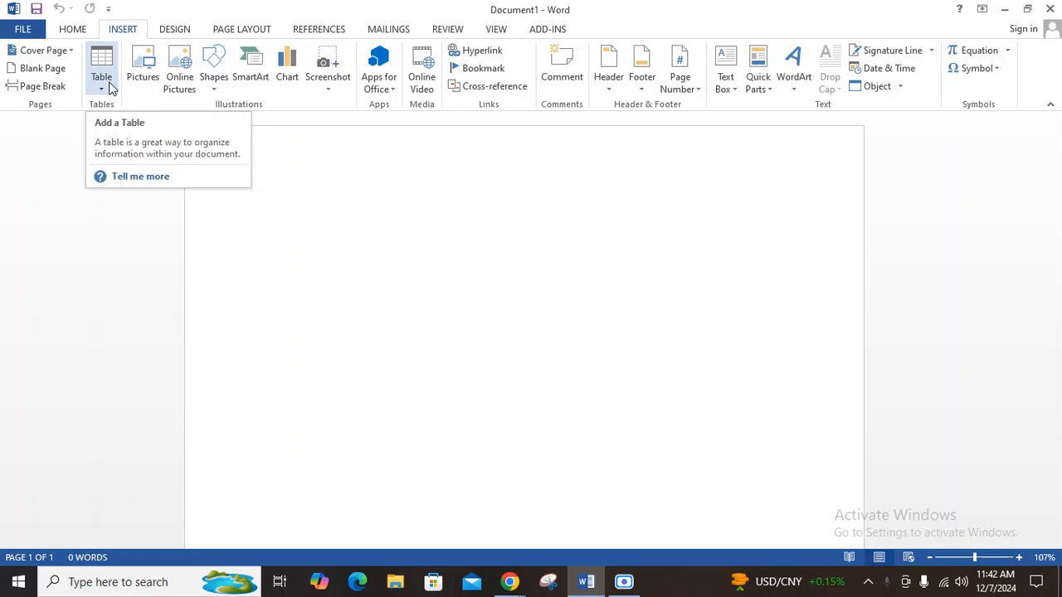
Step: Insert a table with five columns and five rows and place the cursor in its first cell
left_click(101, 88)
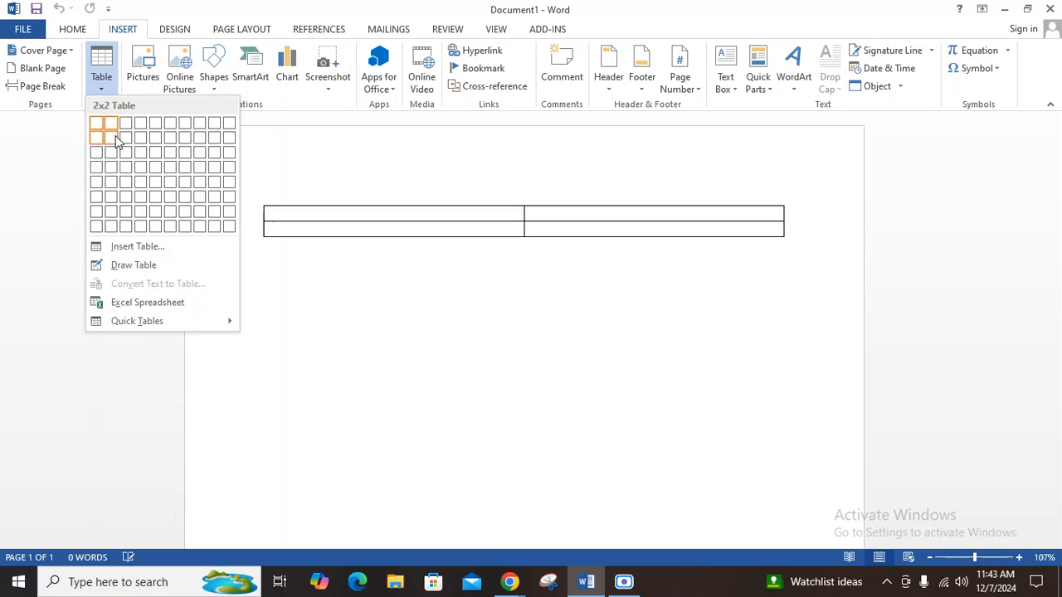
left_click(156, 190)
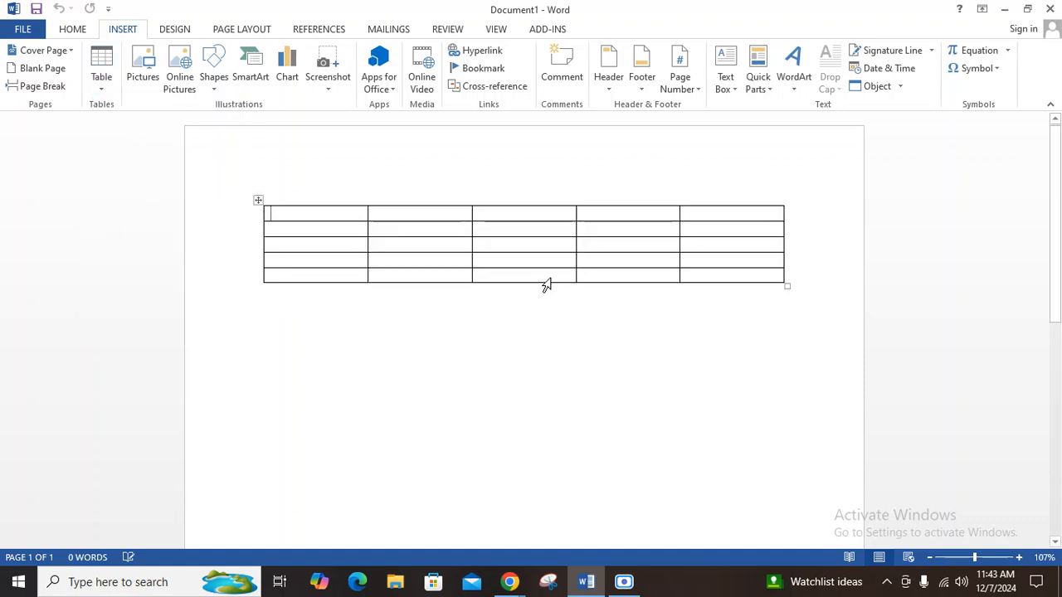
left_click(339, 204)
left_click(357, 214)
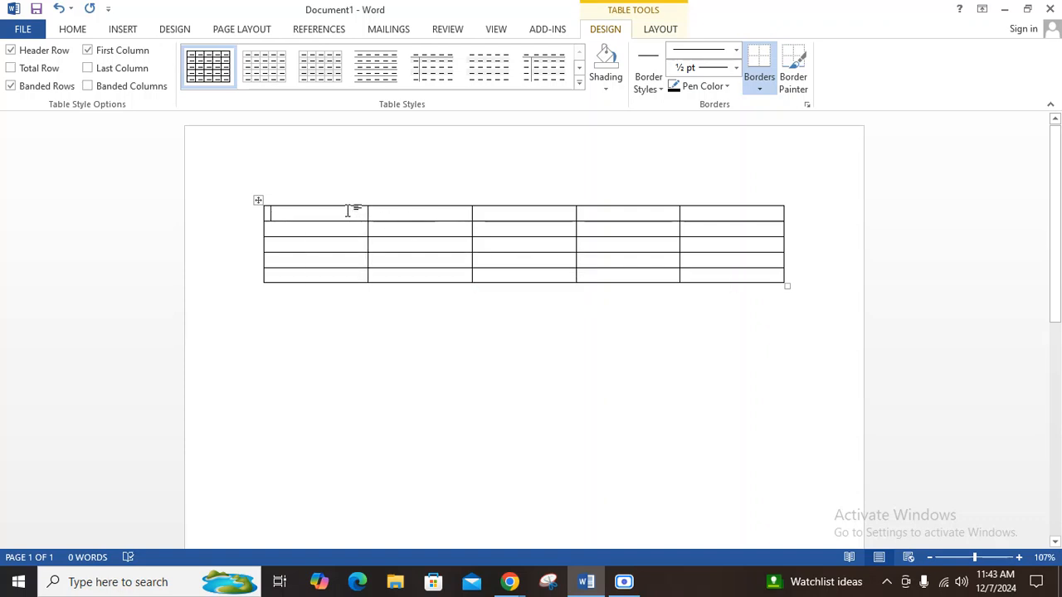
Step: Label the five columns a, b, c, d and e in the table's first row
type("a ")
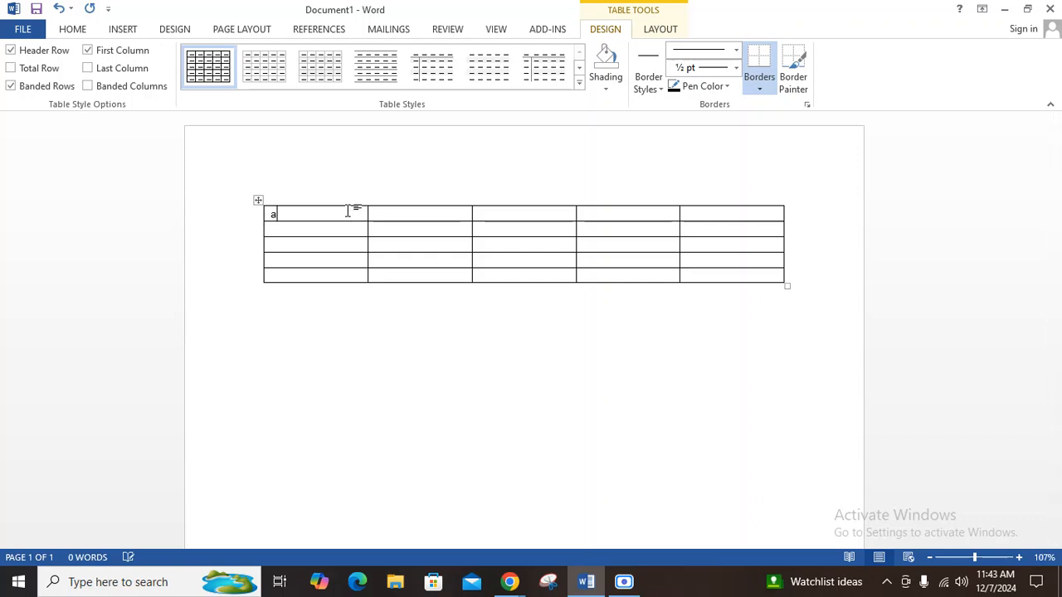
type("b")
key("Tab")
type("c")
key("Tab")
type("d")
type("e")
left_click_drag(725, 220, 217, 215)
left_click(436, 230)
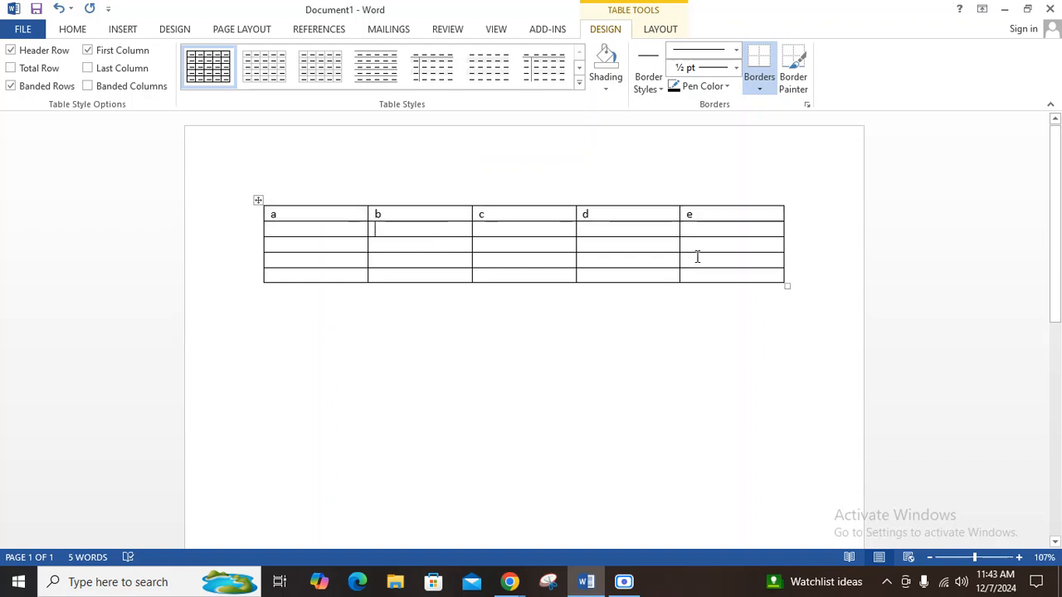
Step: Number the rows 1 to 5 in the first column, adding the 1 after the letter a
left_click(283, 215)
type("1")
left_click(287, 229)
type("22")
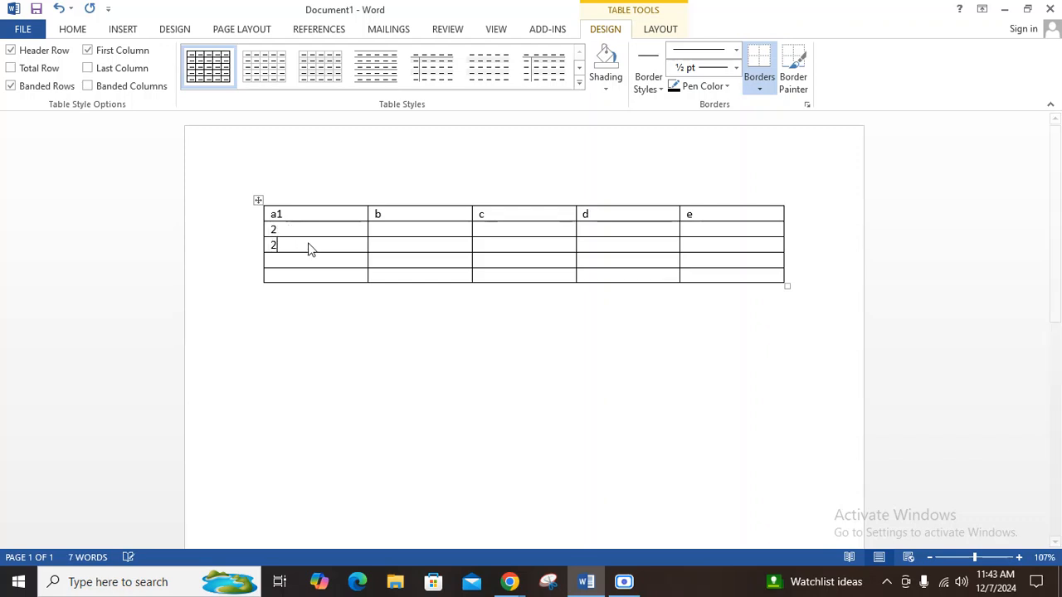
key("Return")
key("BackSpace")
left_click(349, 261)
type("4 ")
type("5")
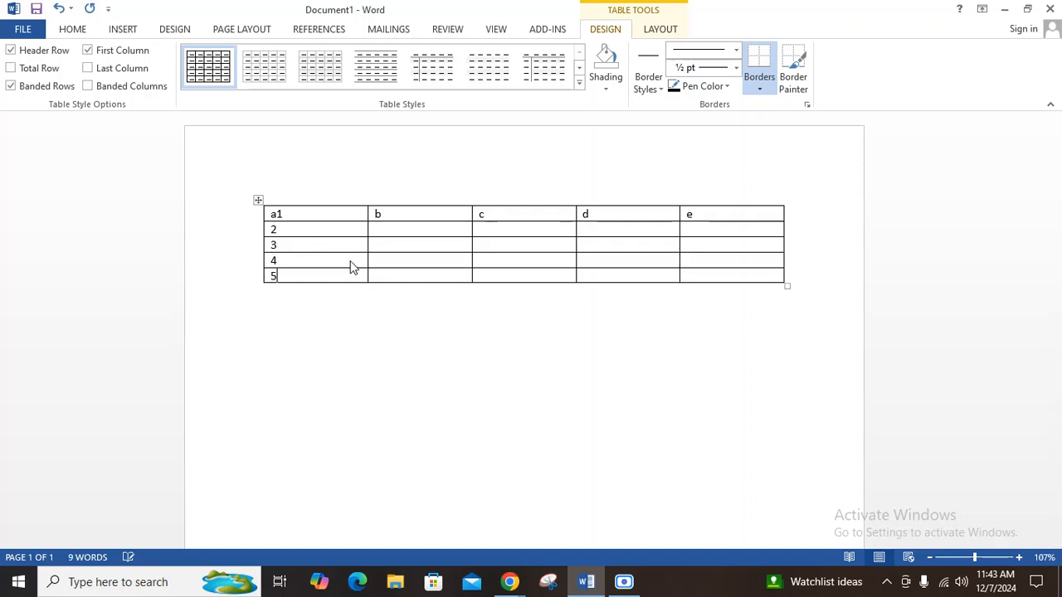
left_click(457, 359)
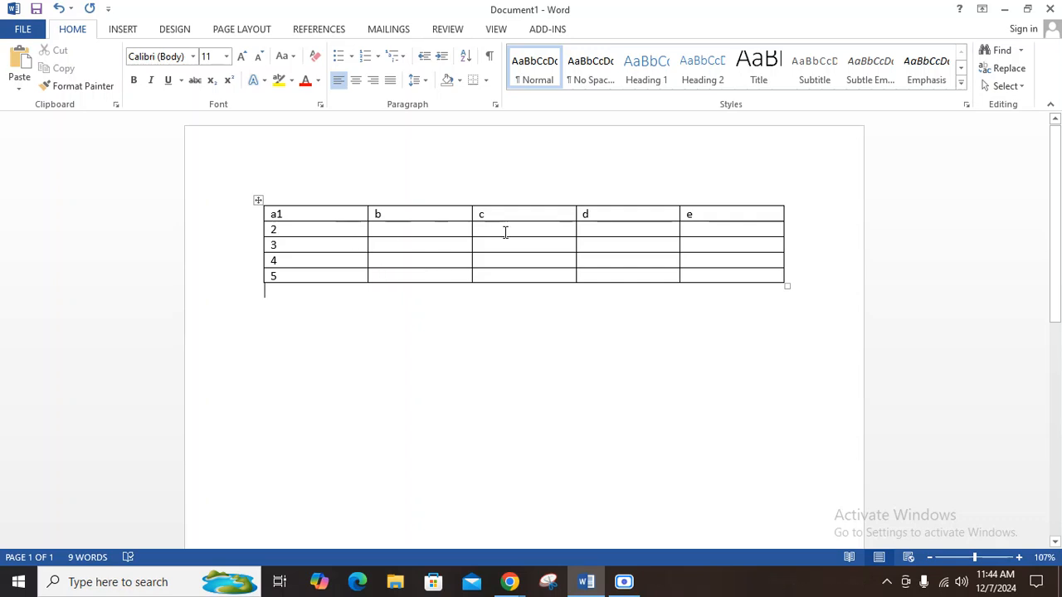
Step: Replace the first two header cells with SL and EXAM NAME
scroll(404, 317, "up", 5)
scroll(393, 323, "up", 1)
left_click_drag(263, 263, 810, 263)
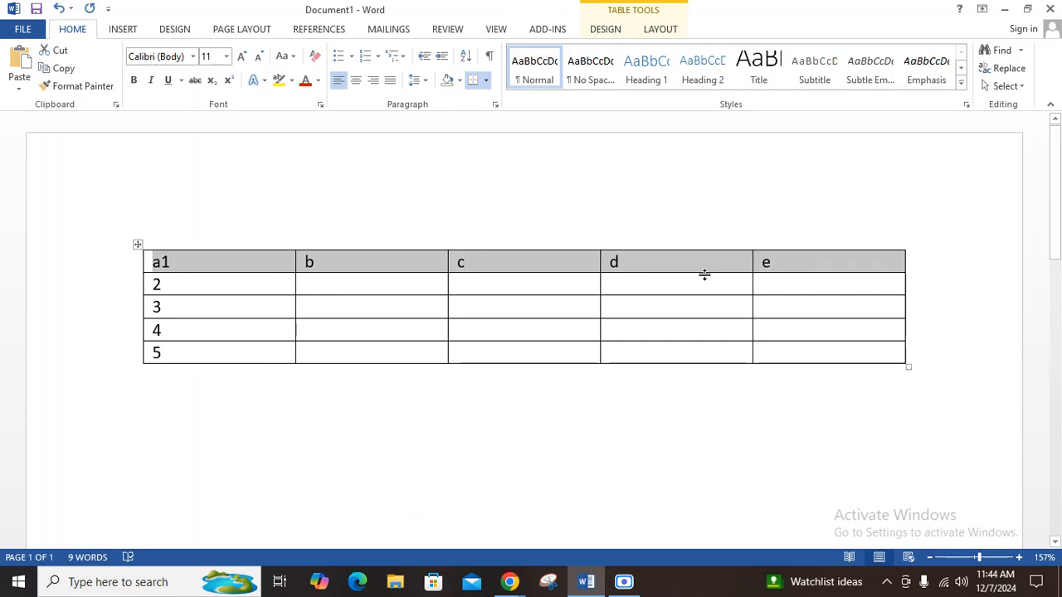
type("s")
key("BackSpace")
type("SL")
key("Tab")
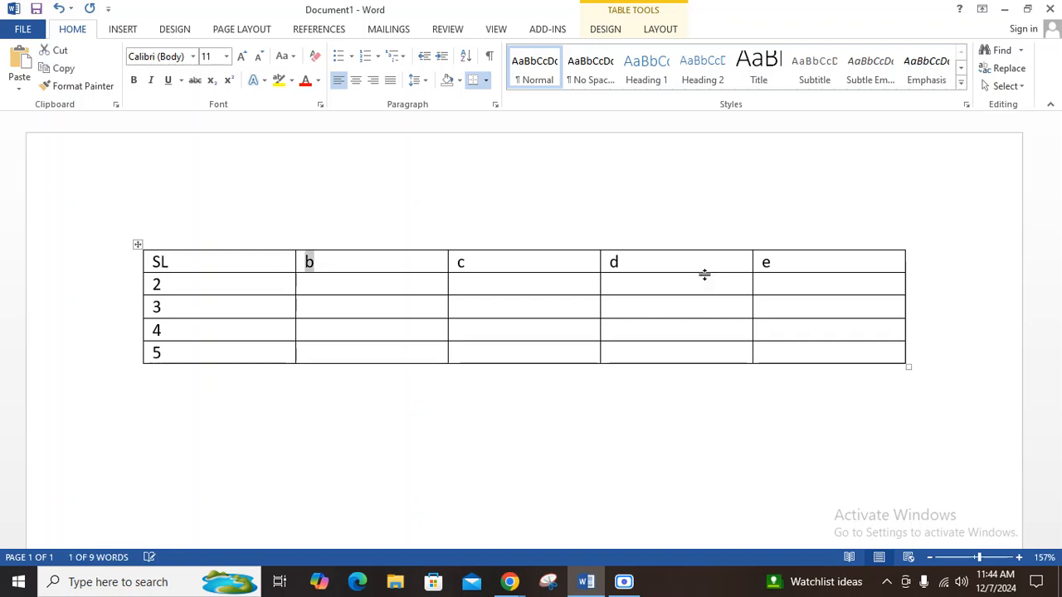
type("EXAM NAME")
Step: Replace the remaining three header cells with BOARD, YEAR and CGPA/GPA
key("Tab")
type("BAOR")
key("BackSpace")
key("BackSpace")
key("BackSpace")
type("OARD")
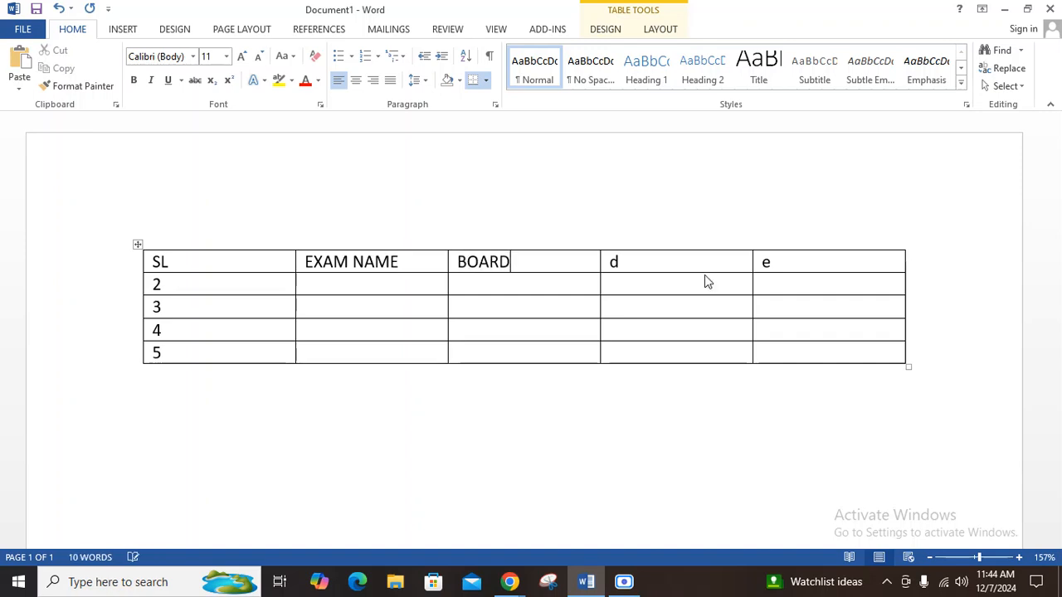
key("Tab")
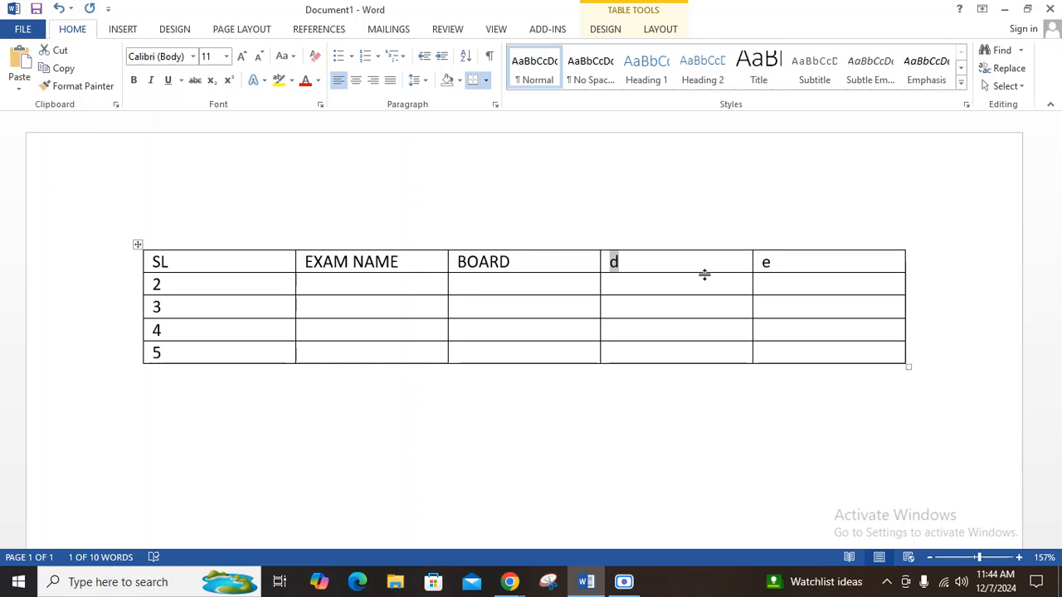
type("YEAR")
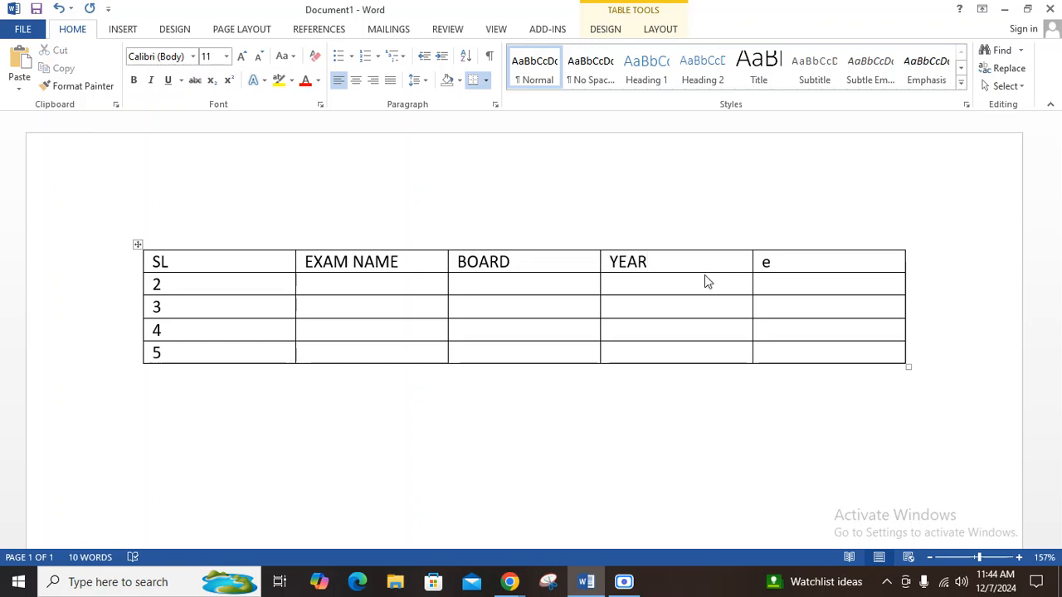
key("Tab")
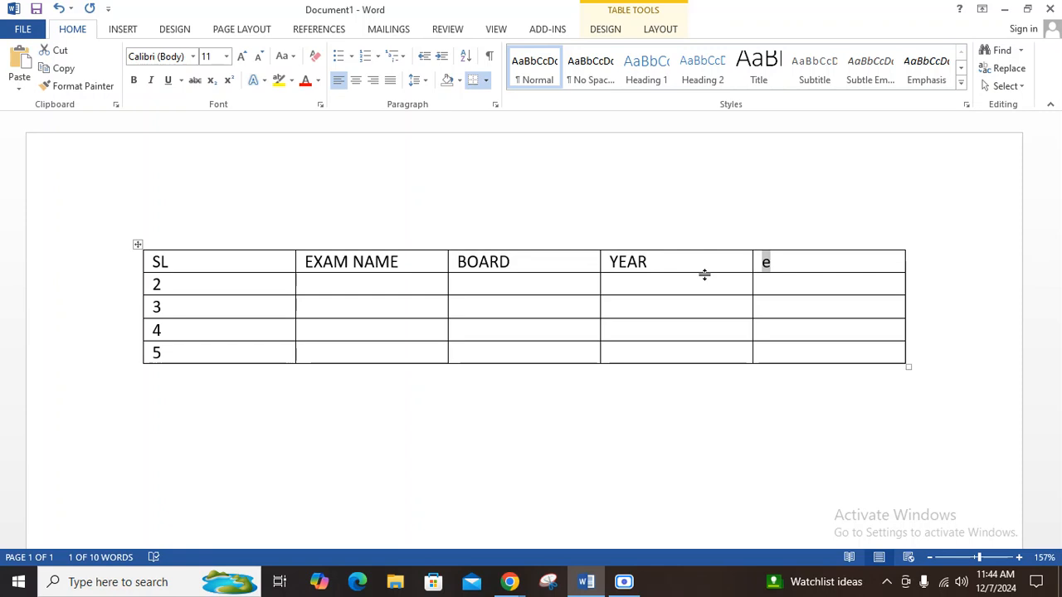
type("CGPA/GPA")
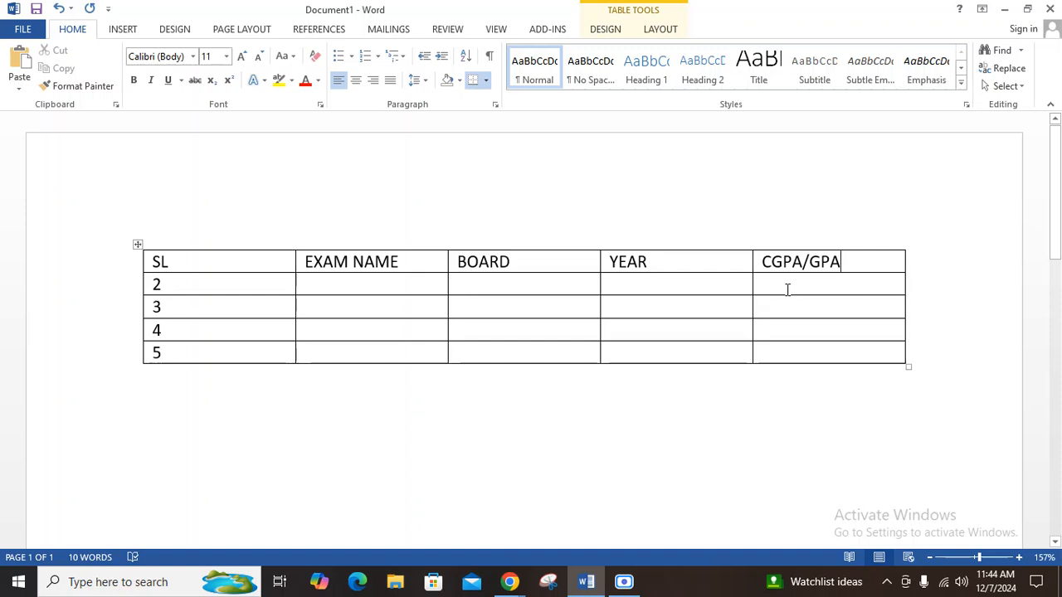
Step: Renumber the SL column's four rows below the header as 1, 2, 3 and 4
left_click_drag(203, 288, 202, 362)
type("1")
key("BackSpace")
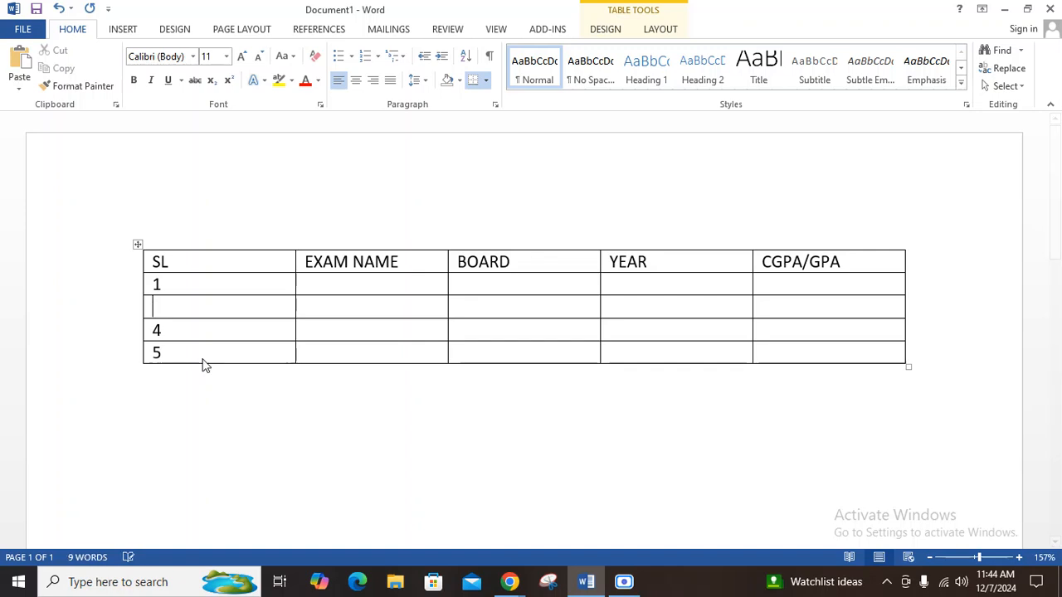
type("2")
key("Down")
key("BackSpace")
type("3")
key("Down")
key("BackSpace")
type("4")
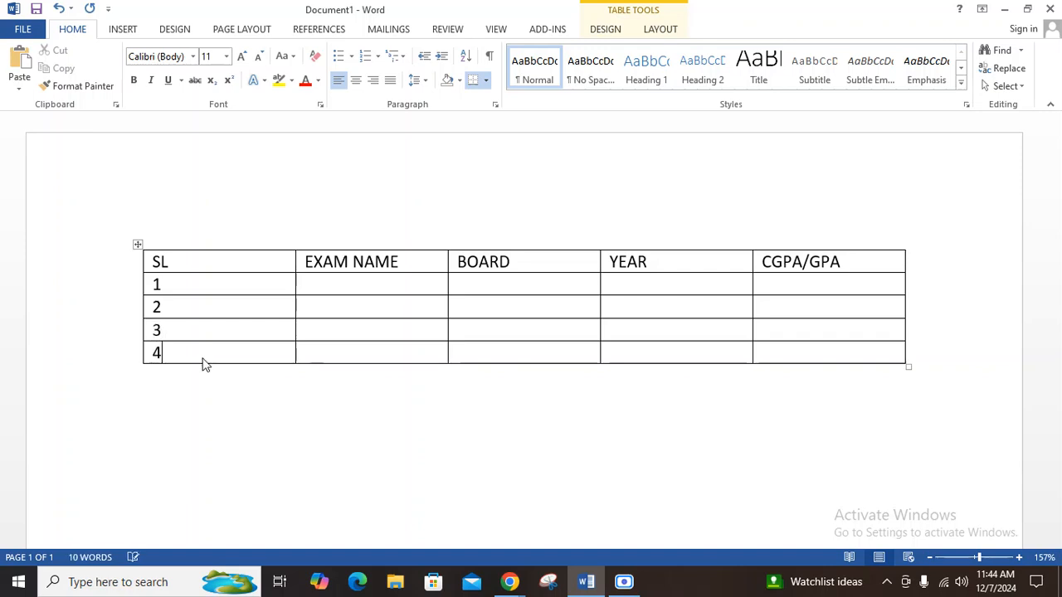
left_click(349, 387)
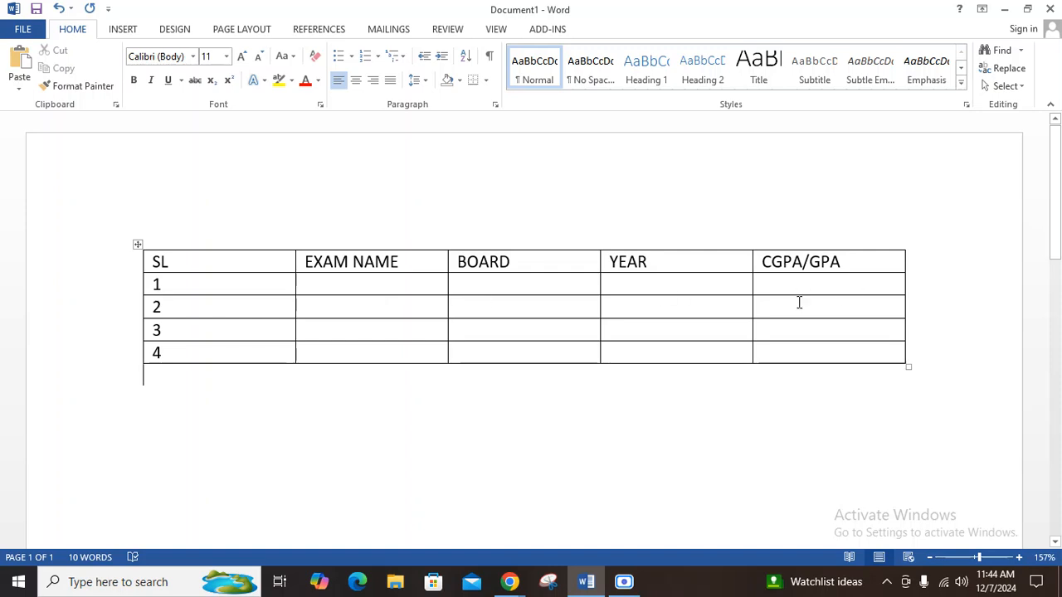
Step: Make the header row text bold and increase its font size to 12
left_click_drag(305, 284, 792, 285)
left_click(476, 277)
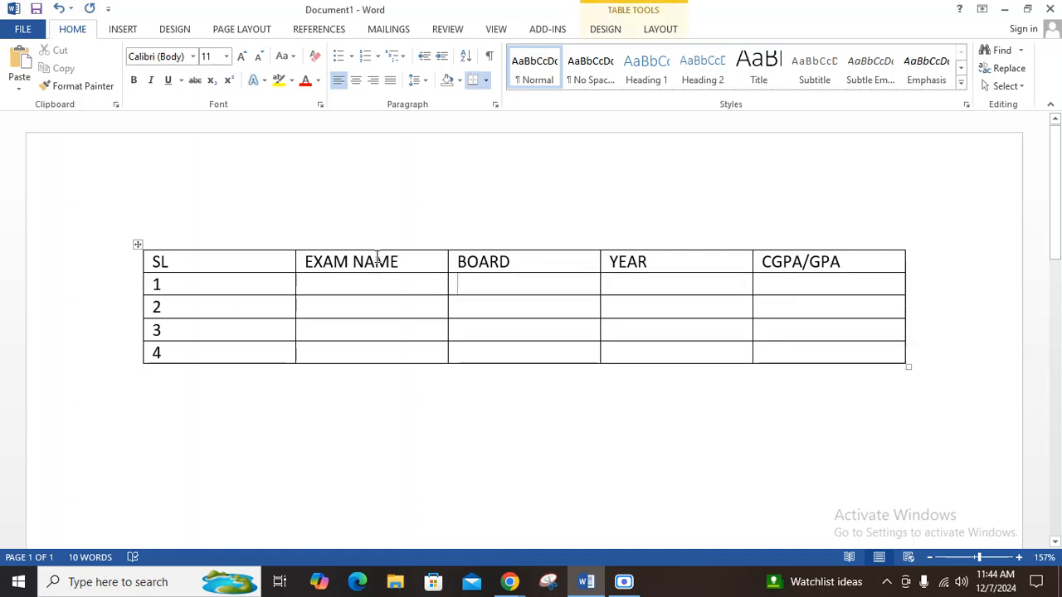
left_click_drag(270, 261, 794, 261)
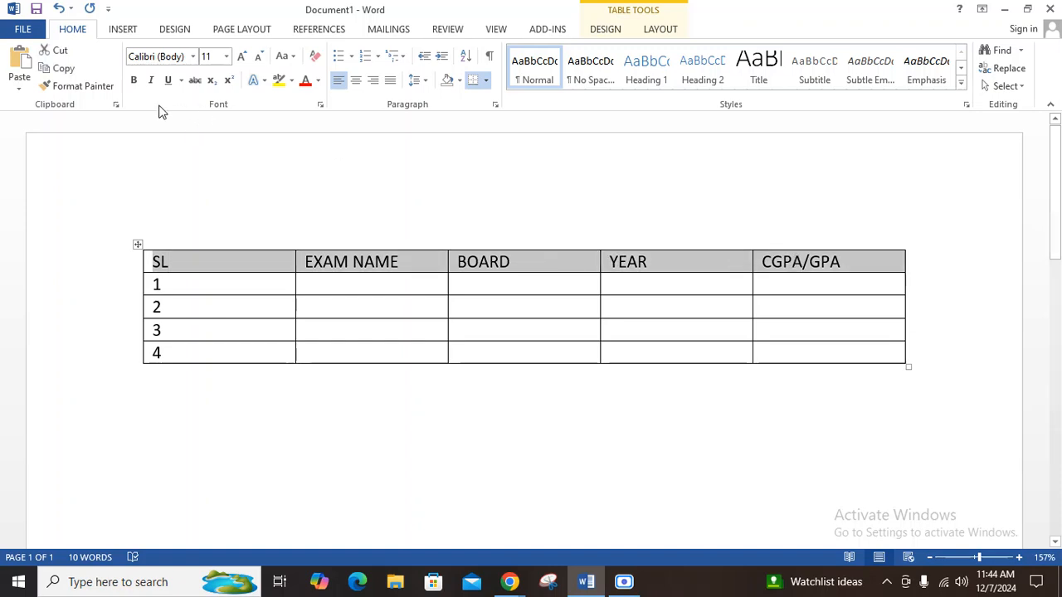
left_click(134, 79)
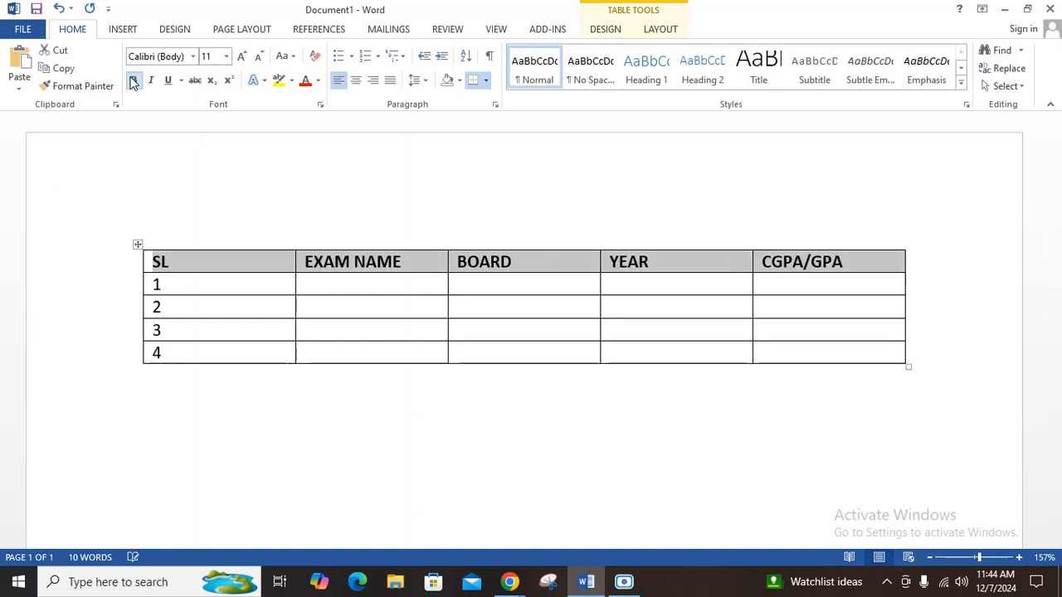
left_click(241, 56)
left_click(283, 289)
Step: Shade the table's header row with a light grey theme colour
left_click_drag(270, 261, 795, 261)
left_click(460, 81)
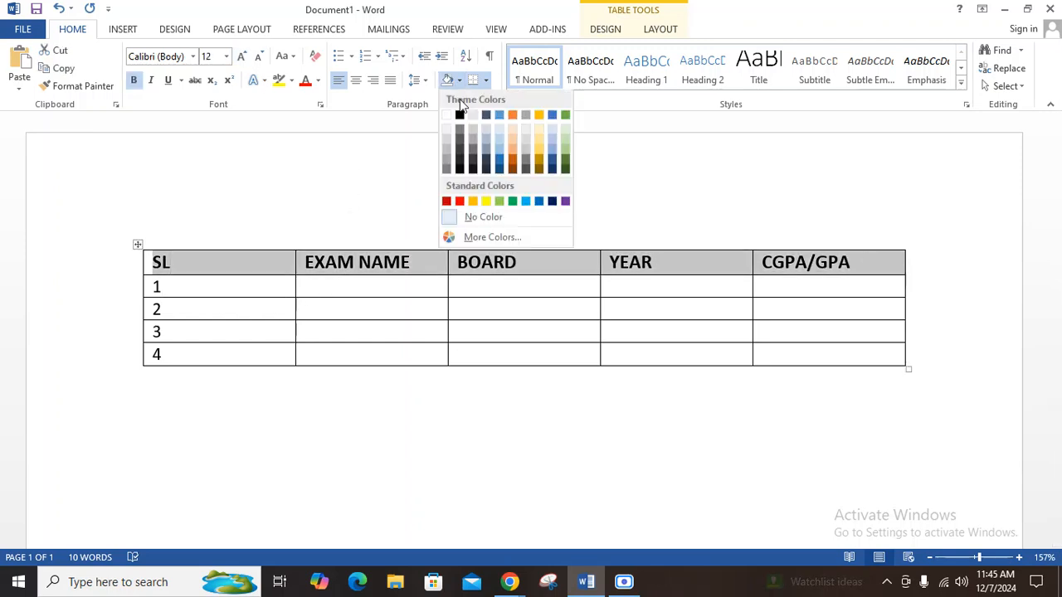
left_click(446, 138)
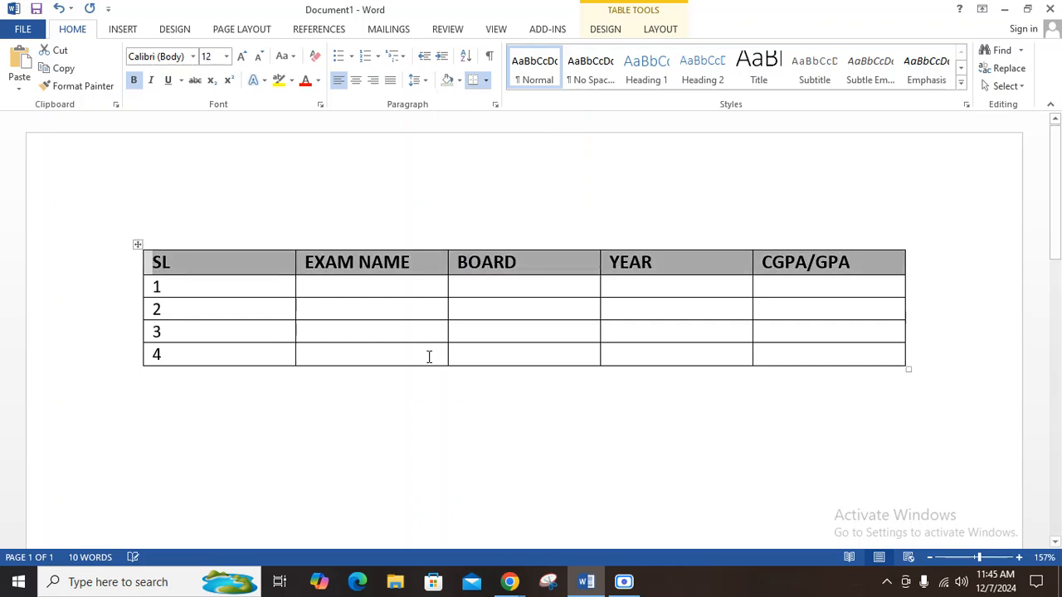
Step: Centre the serial numbers 1 to 4 in the SL column
left_click_drag(234, 287, 241, 355)
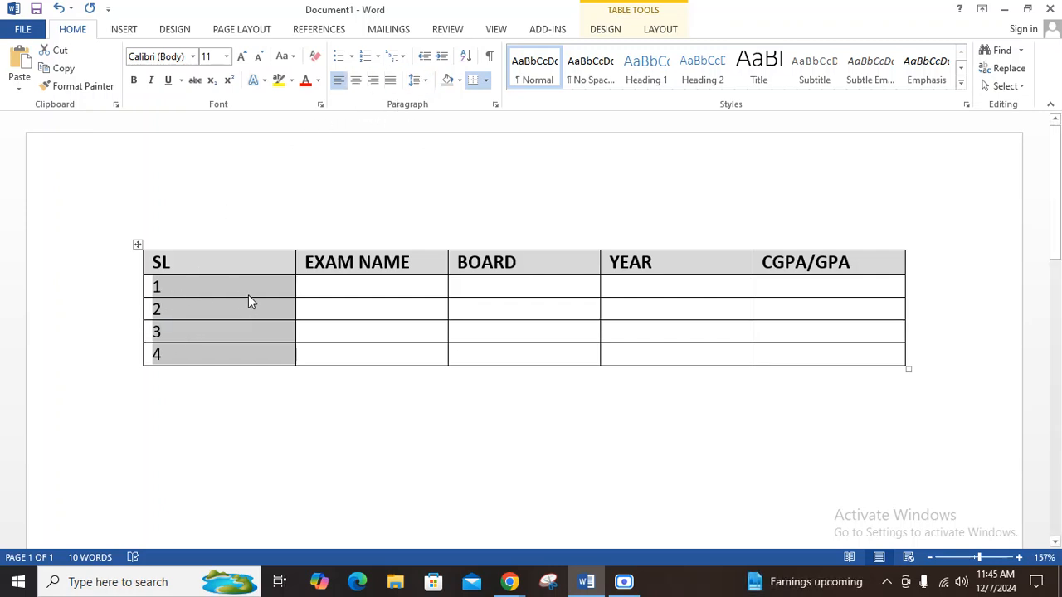
left_click(355, 81)
left_click(296, 433)
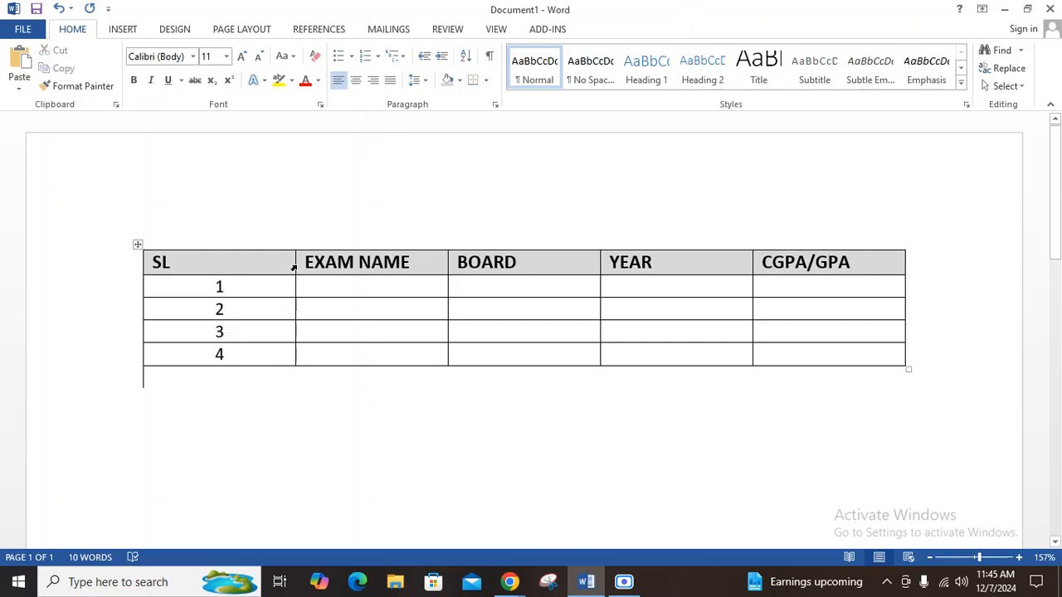
Step: Narrow the SL column to fit its contents and centre the text of the header row
left_click_drag(295, 265, 788, 254)
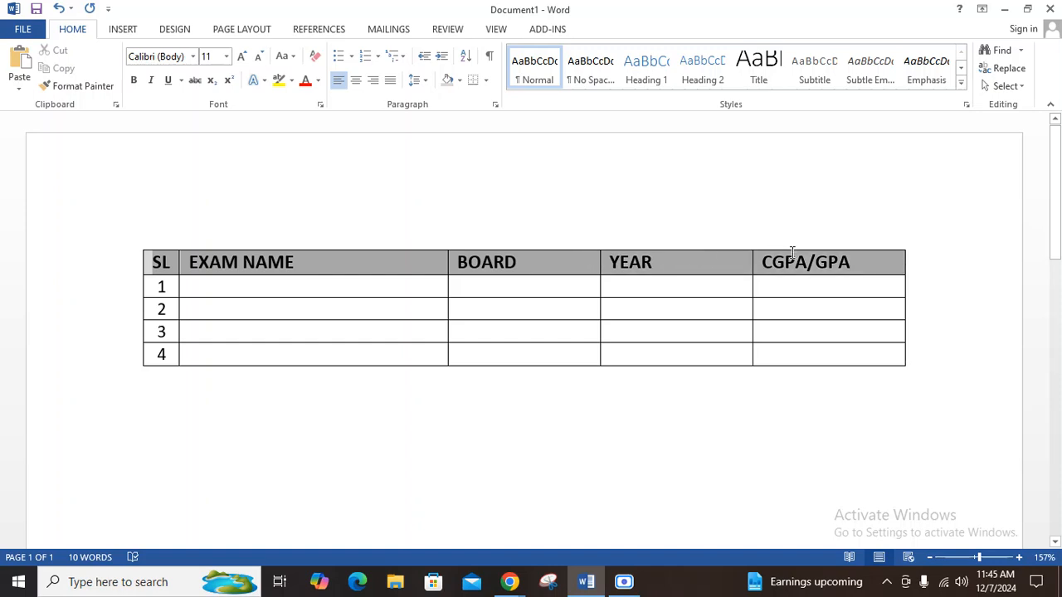
left_click(356, 80)
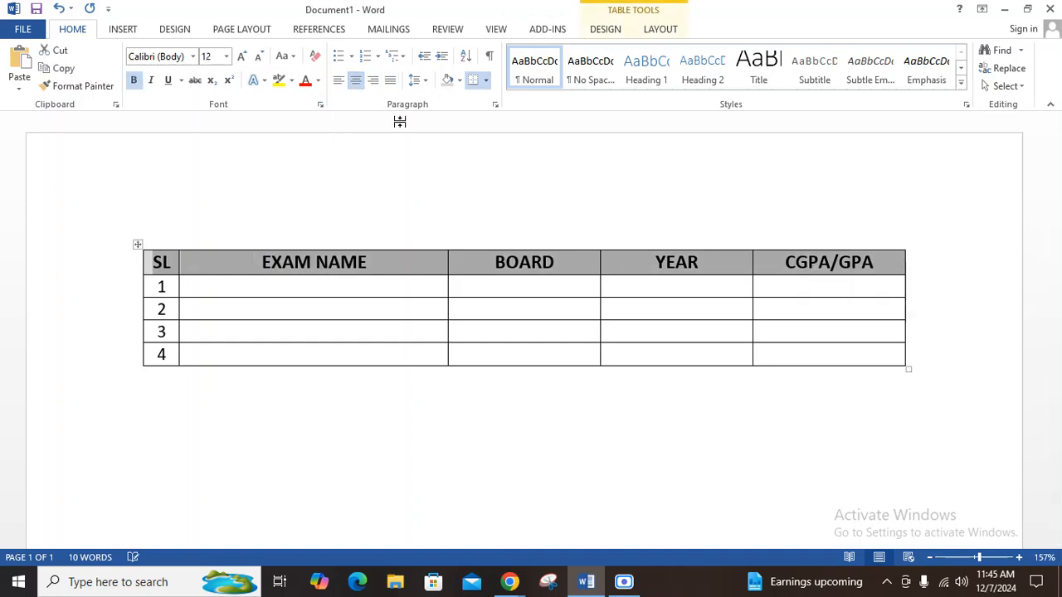
Step: Fill row 1 with exam name JSC, board CUMILLA, year 2012 and GPA 4.22
left_click(268, 289)
type("JSC")
key("Tab")
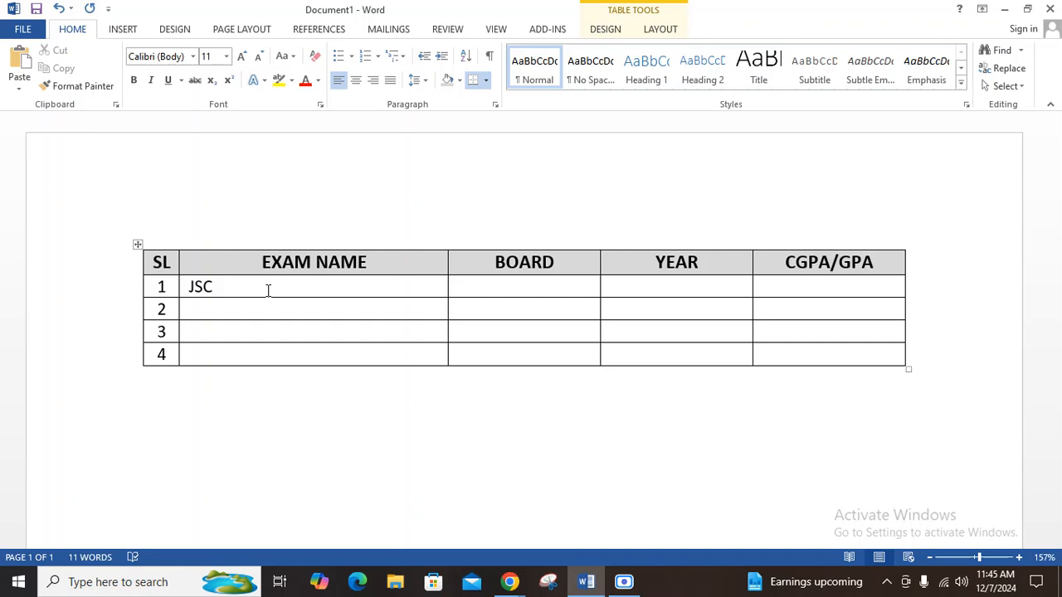
type("CUMILLA")
key("Tab")
type("2012")
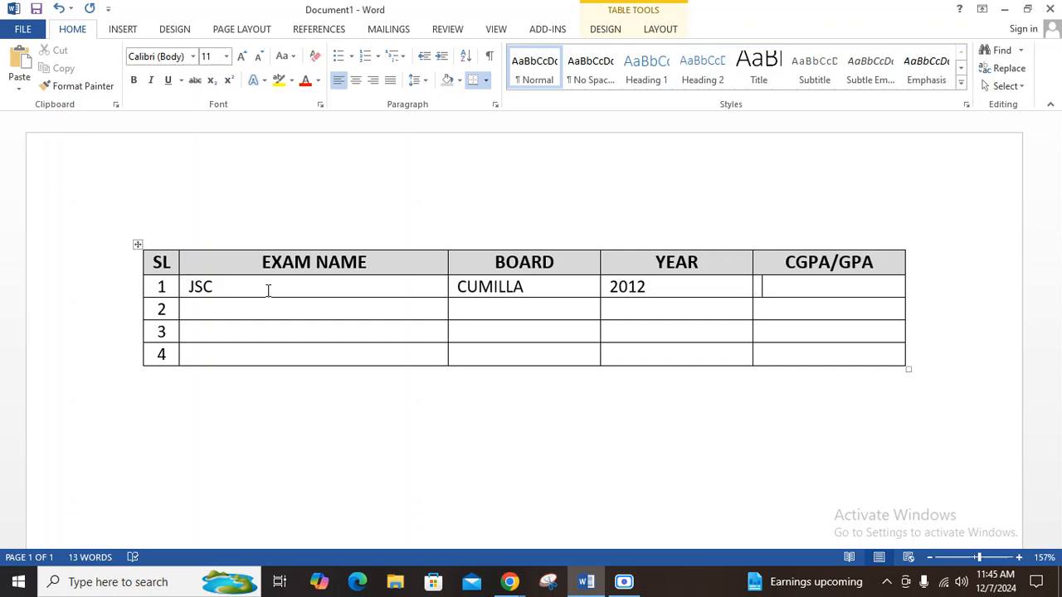
type("4.22")
Step: Fill row 2 with exam name SSC, board DHAKA, year 2015 and GPA 4.80
key("Tab")
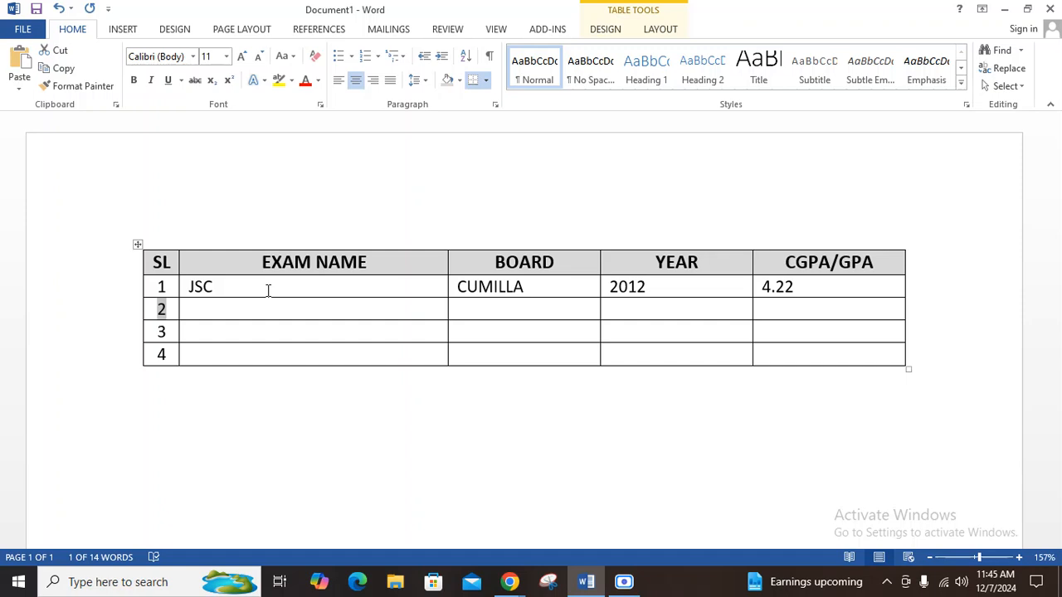
key("Tab")
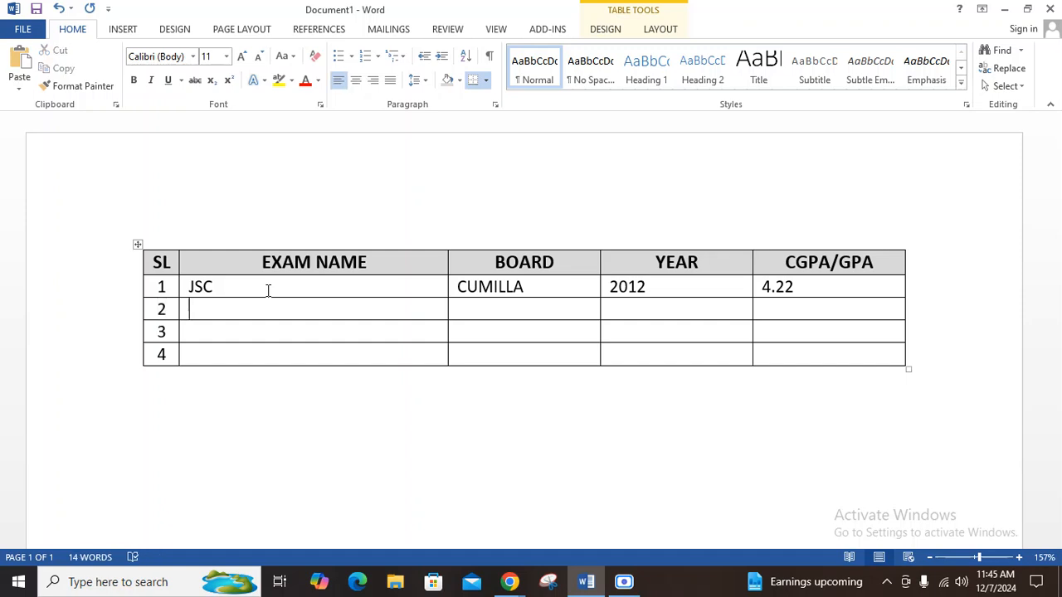
type("SSC")
key("Tab")
type("DHAKA")
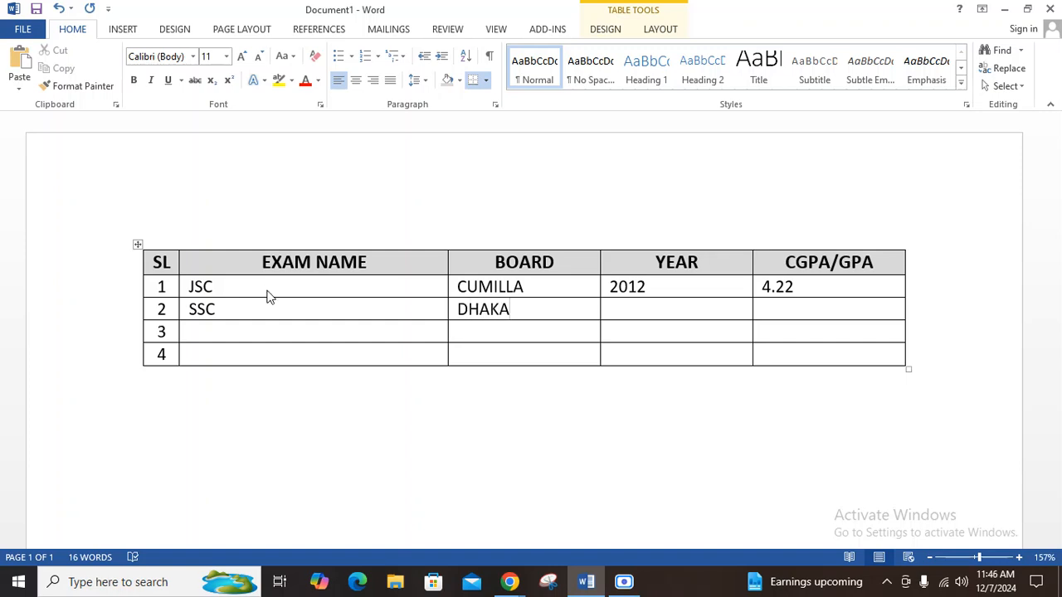
key("Tab")
type("2015")
key("Tab")
type("4.80")
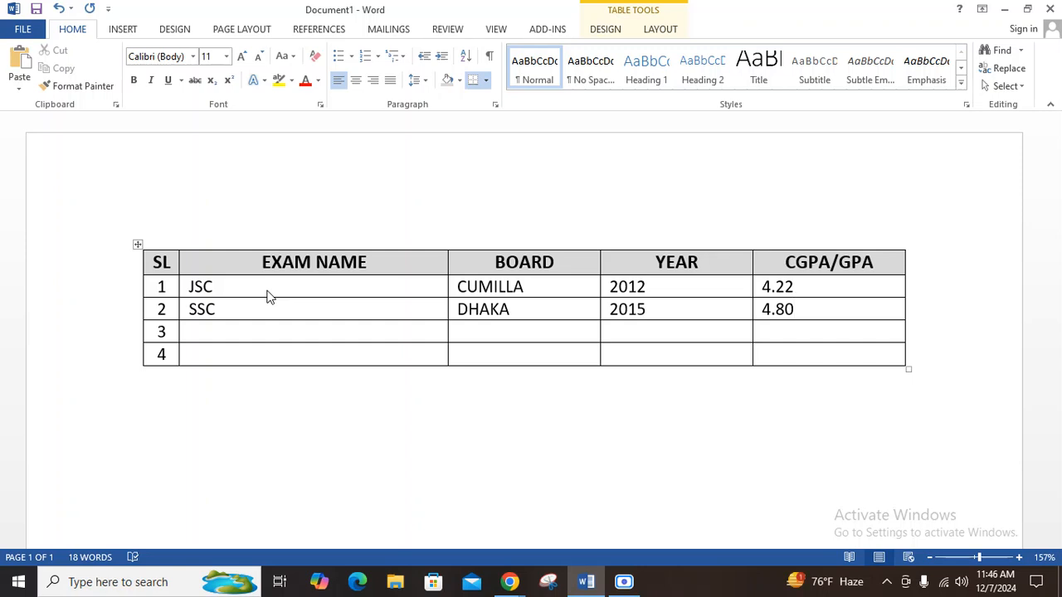
Step: Fill row 3 with exam name HSC, board DHAKA, year 2017 and GPA 3.72
key("Tab")
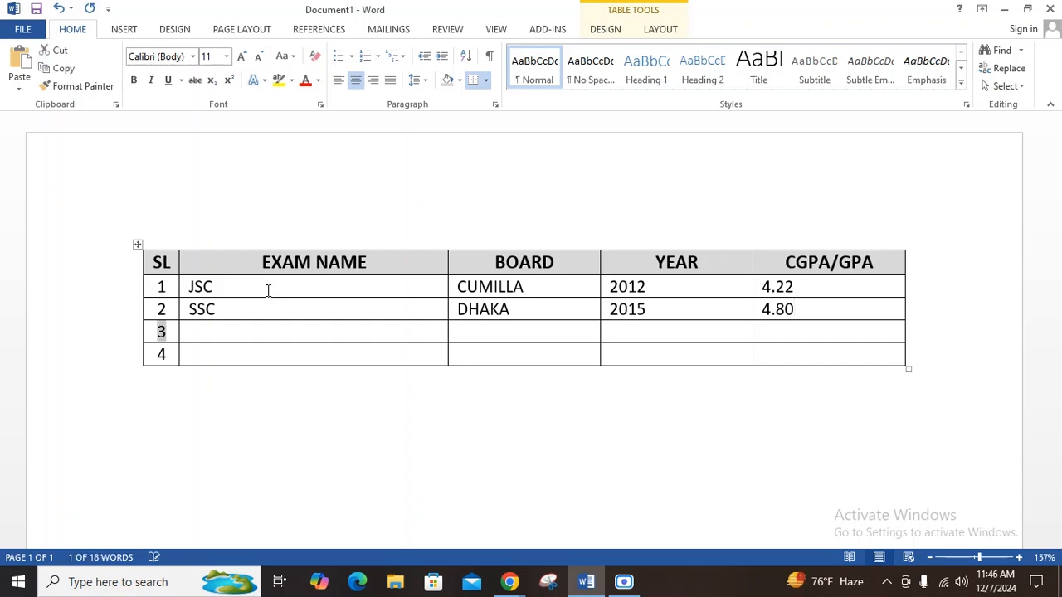
key("Tab")
type("HSC")
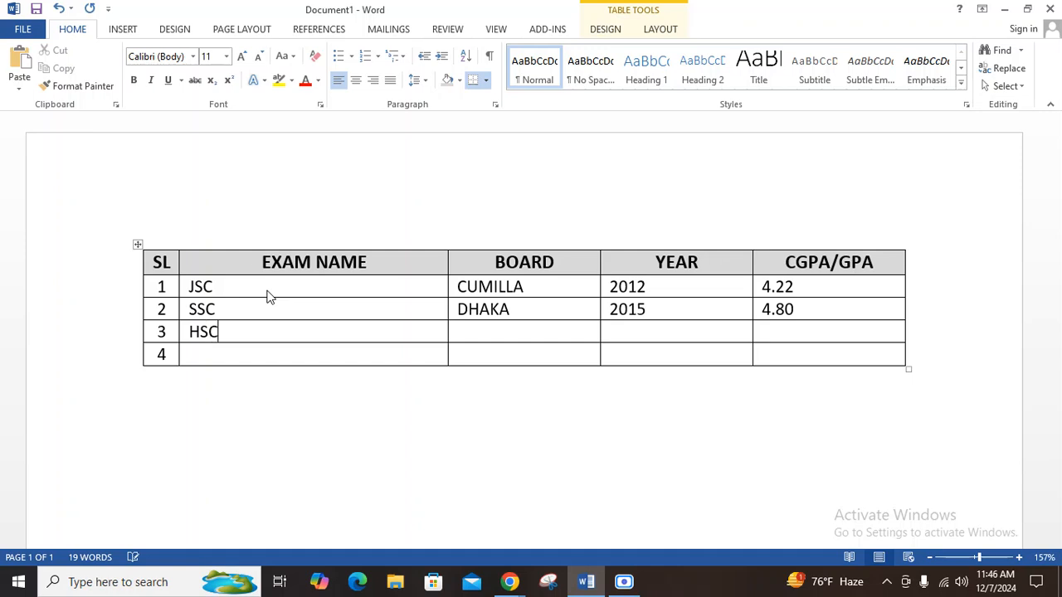
key("Tab")
type("DHAKA")
key("Tab")
type("20")
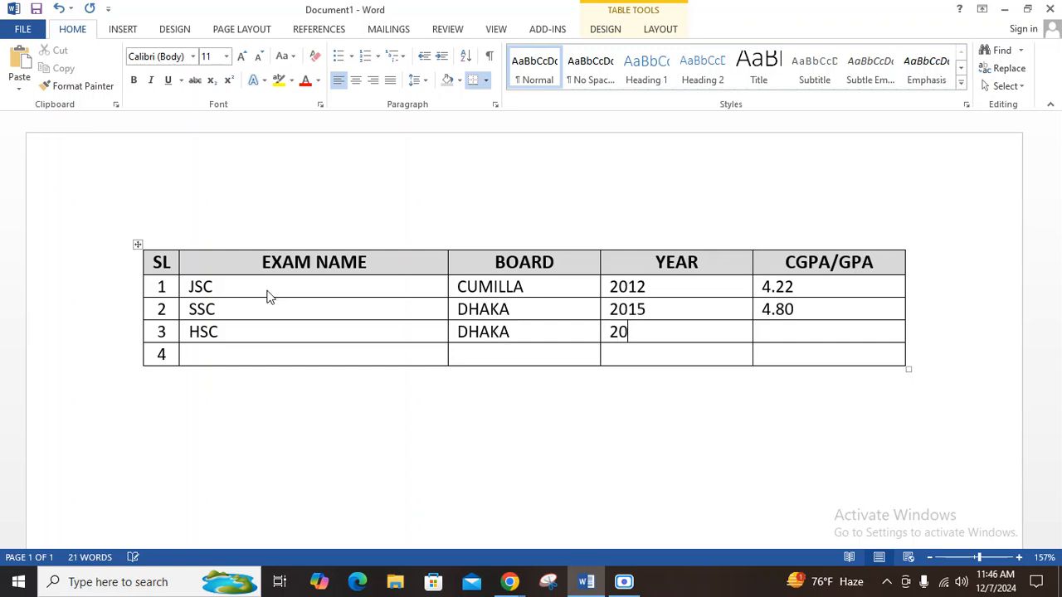
type("17")
key("Tab")
type("3.72")
Step: Fill row 4 with exam name DIPLOMA, board BTEB, year 2021 and GPA 3.50
key("Tab")
key("Tab")
type("DIPLOMA")
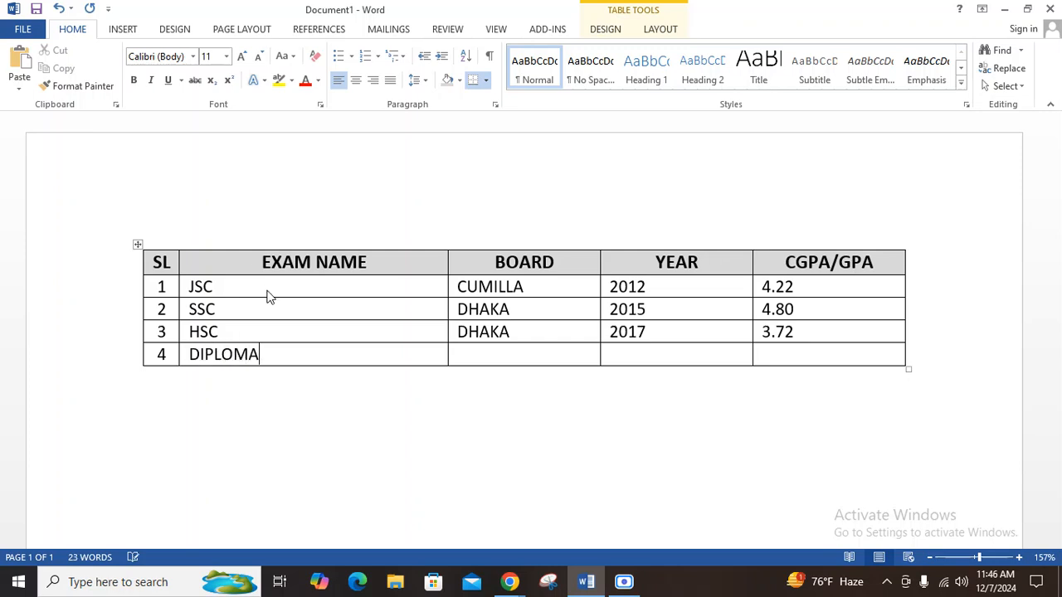
key("Tab")
type("BTEB")
key("Tab")
type("21")
key("BackSpace")
type("021")
key("Tab")
type("3.50")
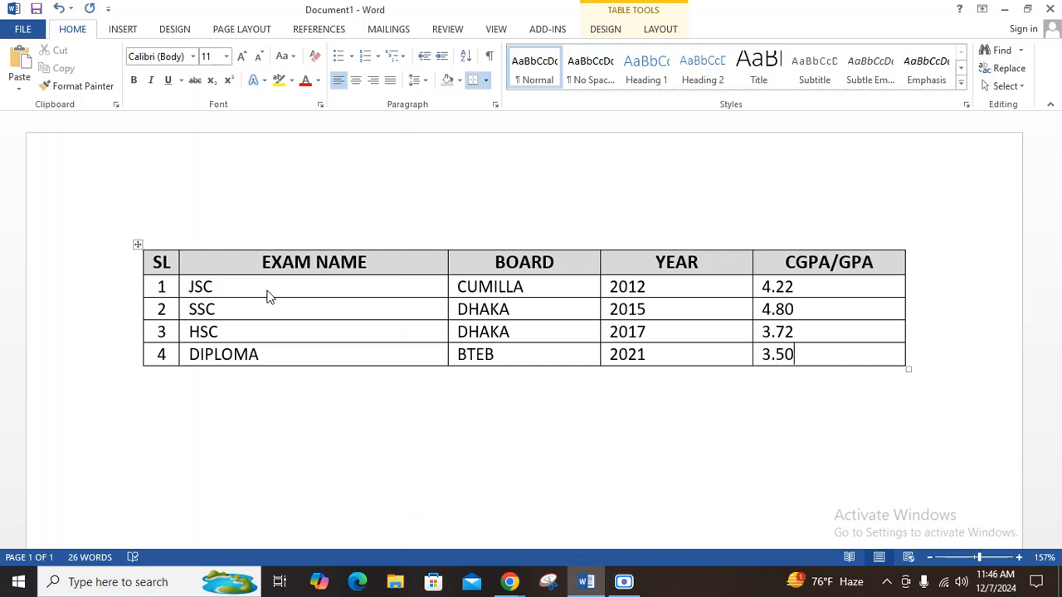
Step: Insert a second table with three columns and four rows below the exam results table
left_click_drag(818, 357, 158, 265)
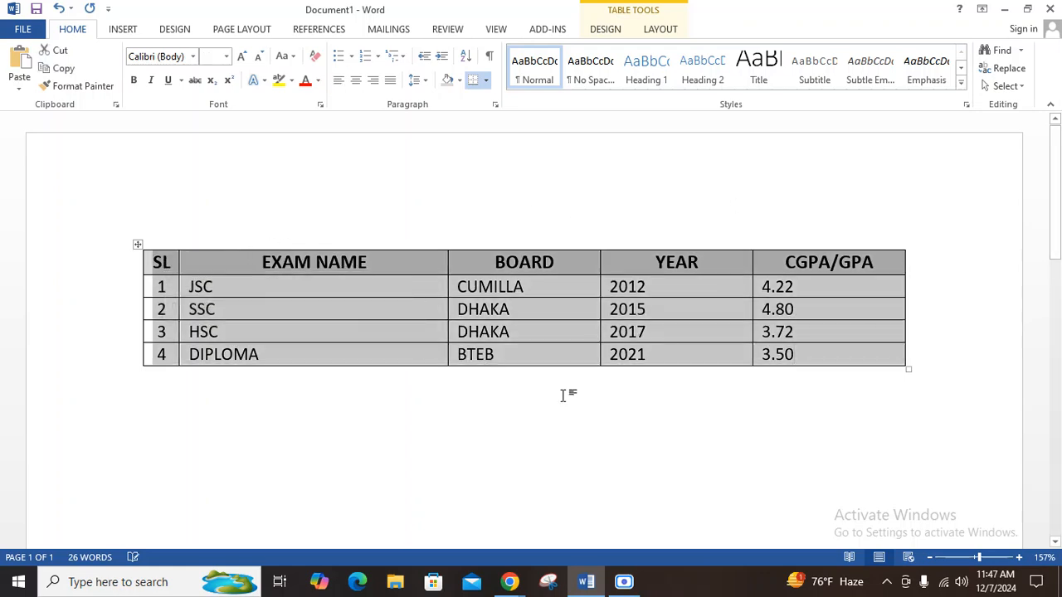
left_click(529, 384)
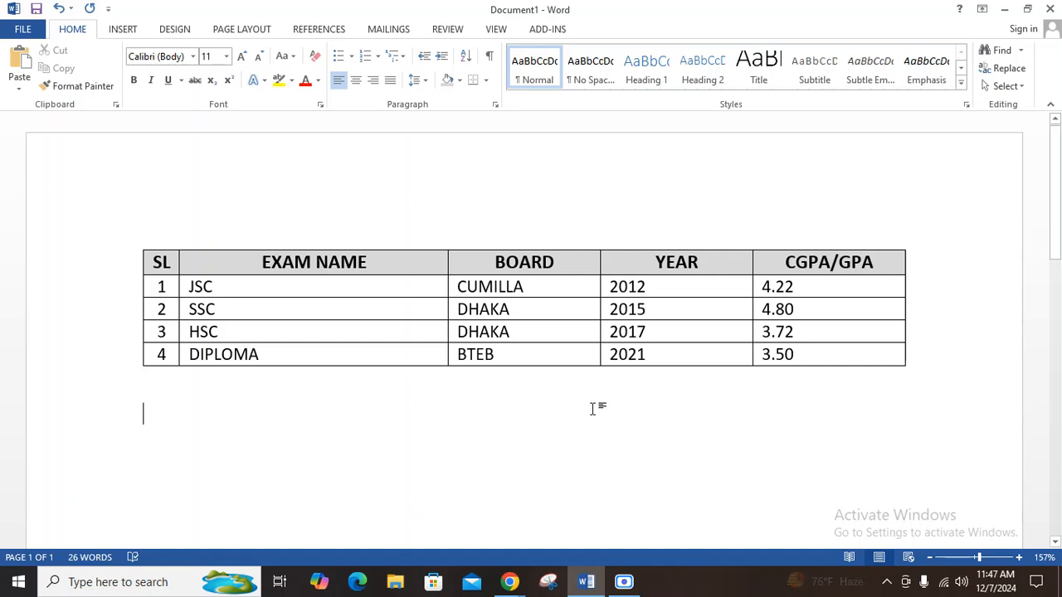
left_click(122, 29)
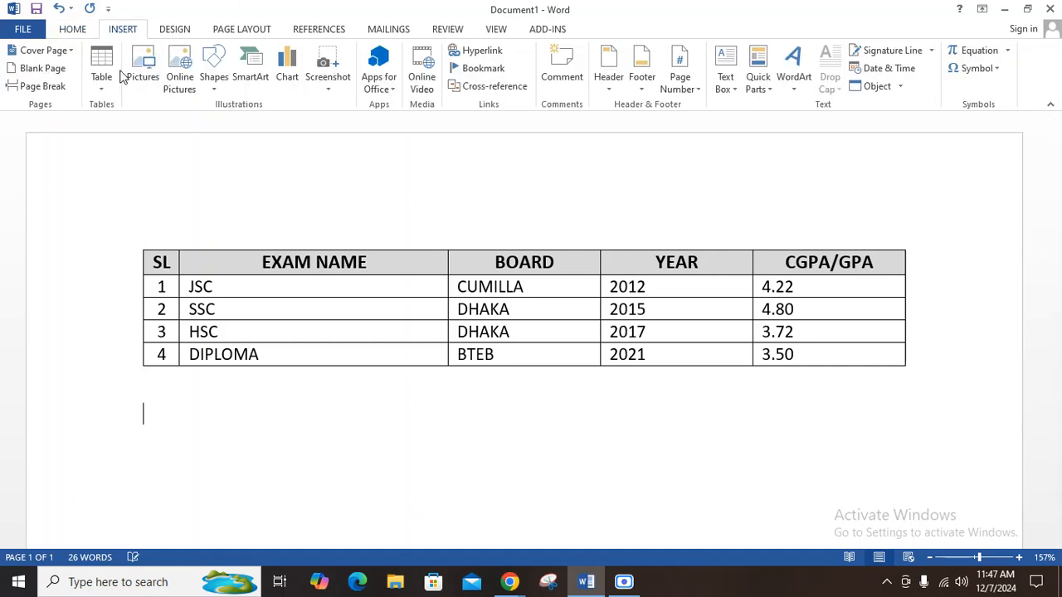
left_click(106, 81)
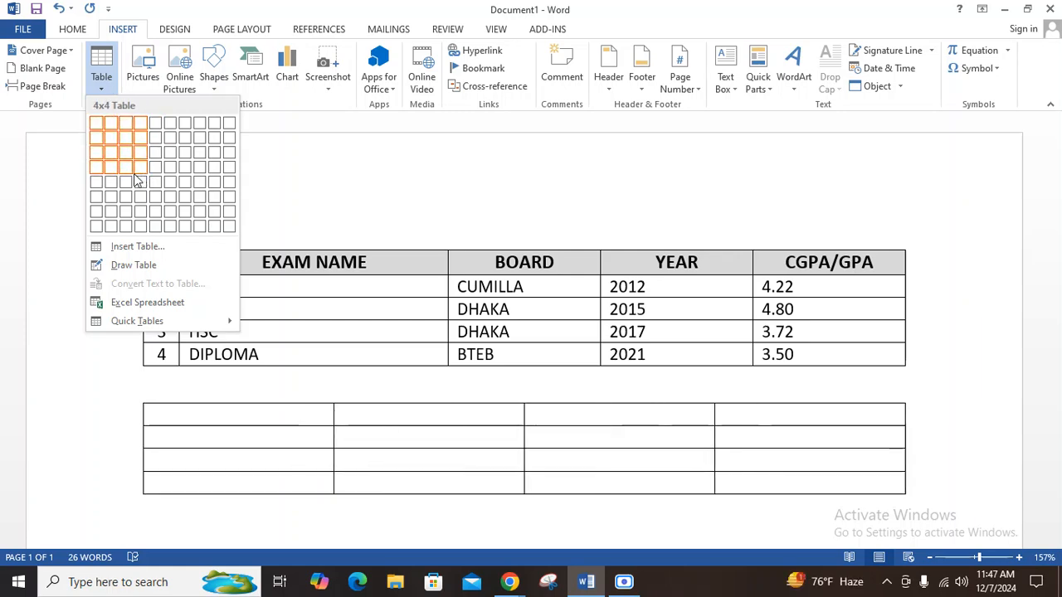
left_click(132, 178)
Step: Fill the cells of the new table row by row with the letters A to L
key("Tab")
key("Tab")
left_click(320, 418)
type("A")
key("Tab")
type("B")
key("Tab")
type("C")
key("Tab")
type("D")
key("Tab")
type("E")
key("Tab")
type("F")
key("Tab")
type("G")
key("Tab")
type("H")
key("Tab")
type("I")
key("Tab")
type("J")
key("Tab")
type("K")
key("Tab")
type("L")
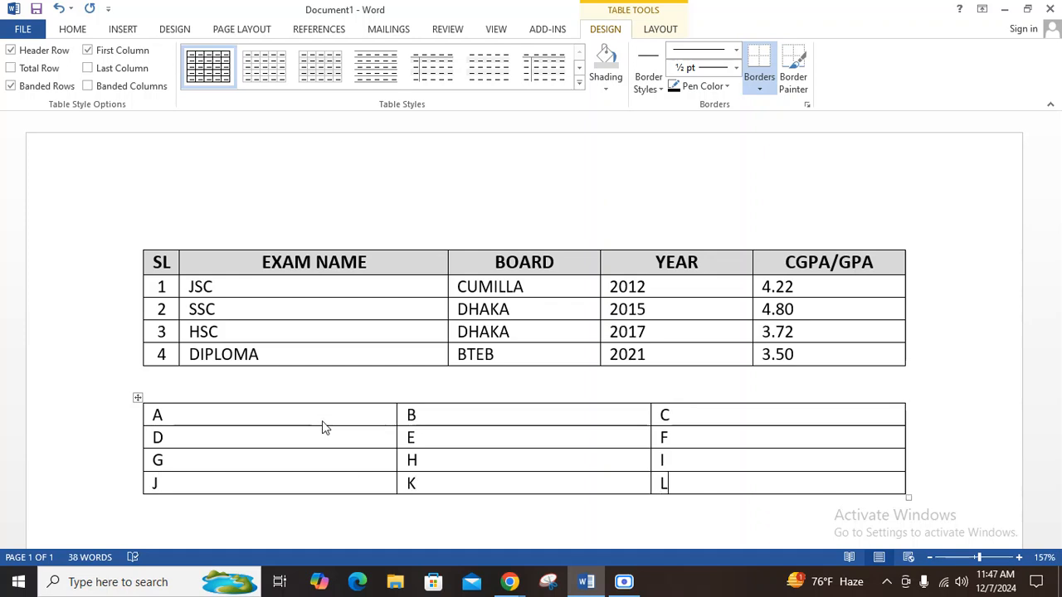
Step: Add a blank row after the last row of the letters table and undo it
key("Tab")
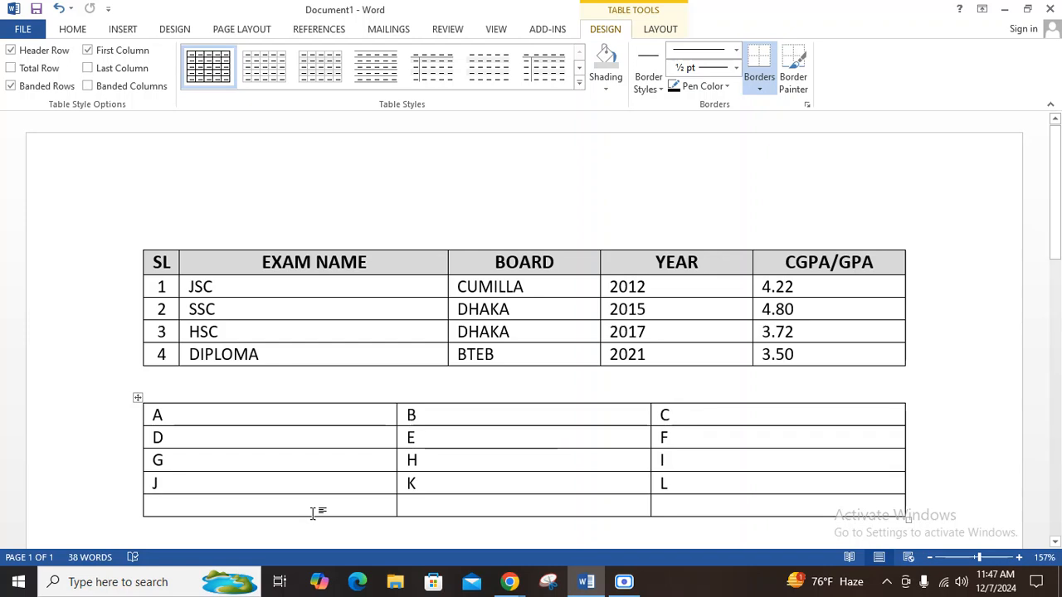
key("ctrl+z")
Step: Insert a column to the right of the letters table's first column and undo the insertion
scroll(483, 489, "down", 1)
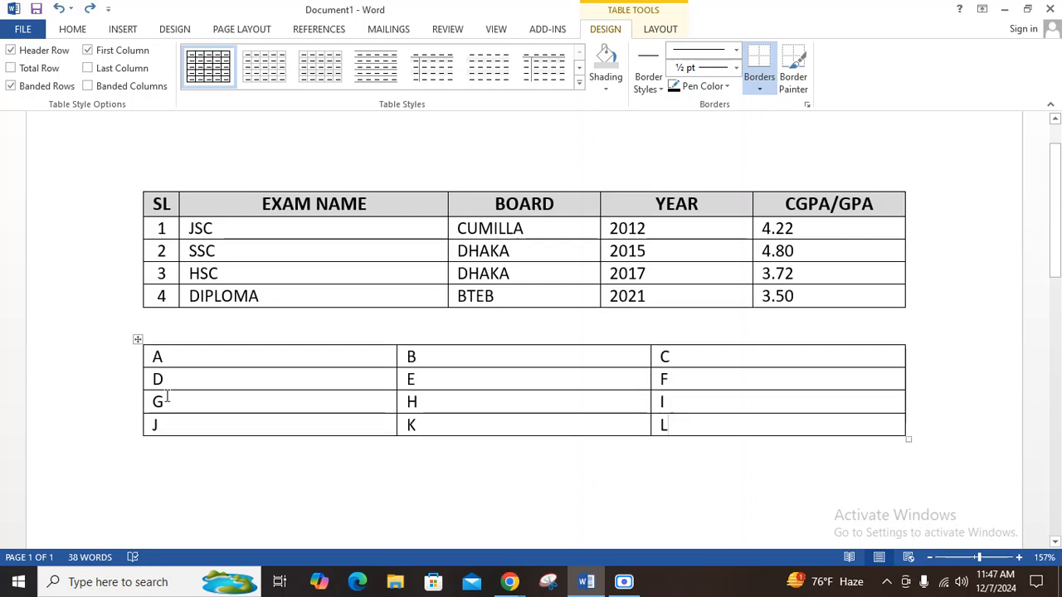
left_click(346, 358)
right_click(355, 365)
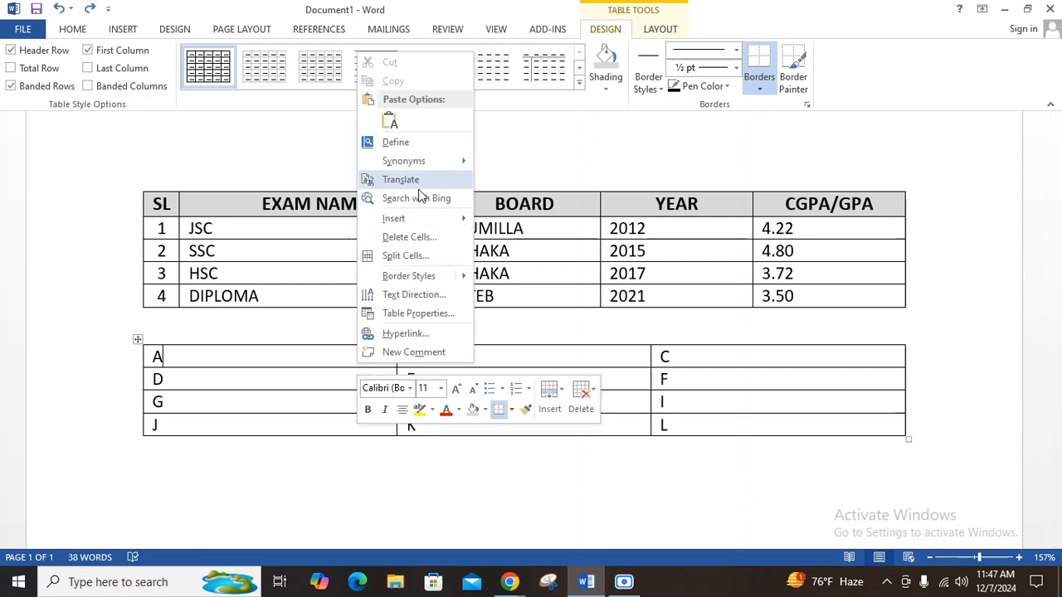
mouse_move(419, 226)
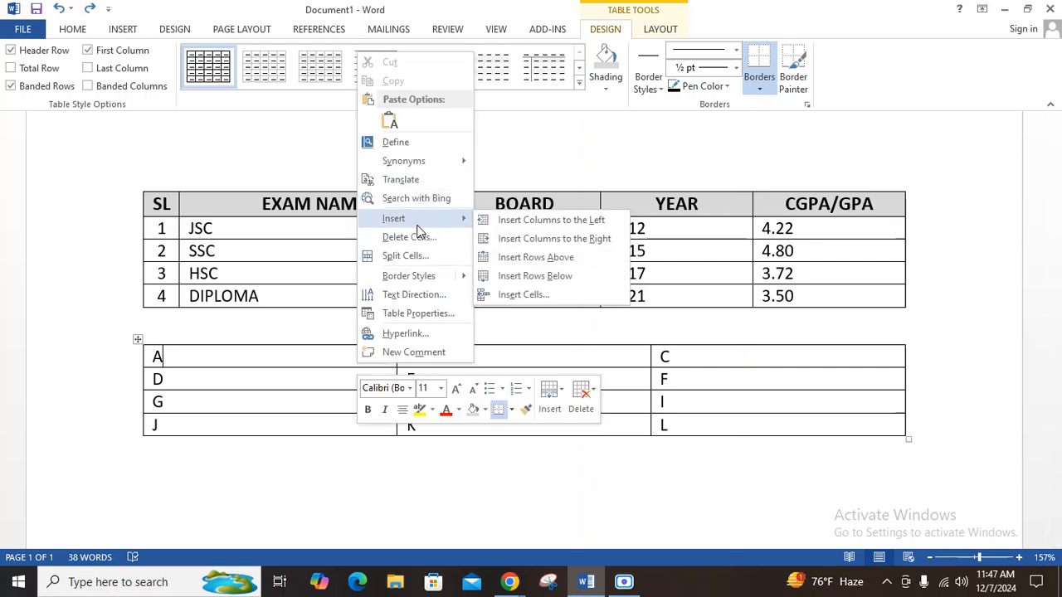
left_click(590, 241)
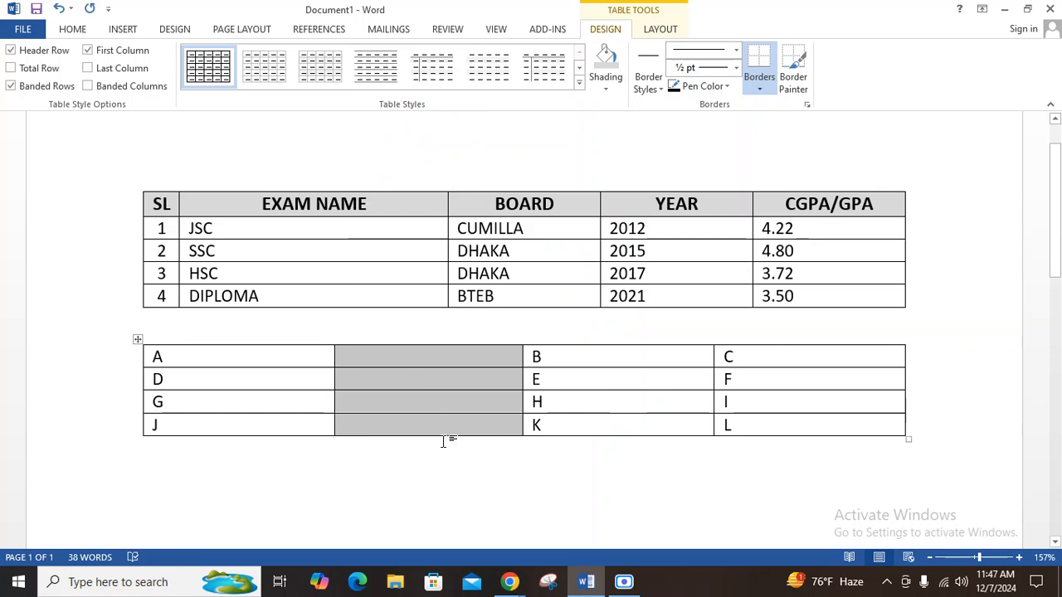
key("ctrl+z")
Step: Insert a blank row below the row starting with D and undo the insertion
left_click(203, 381)
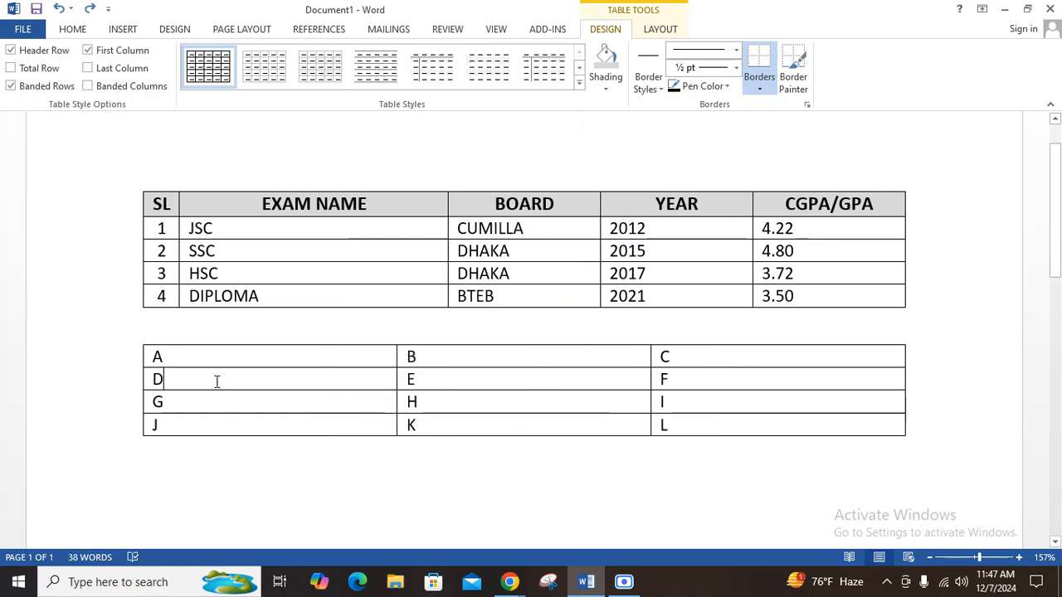
right_click(236, 379)
left_click(215, 375)
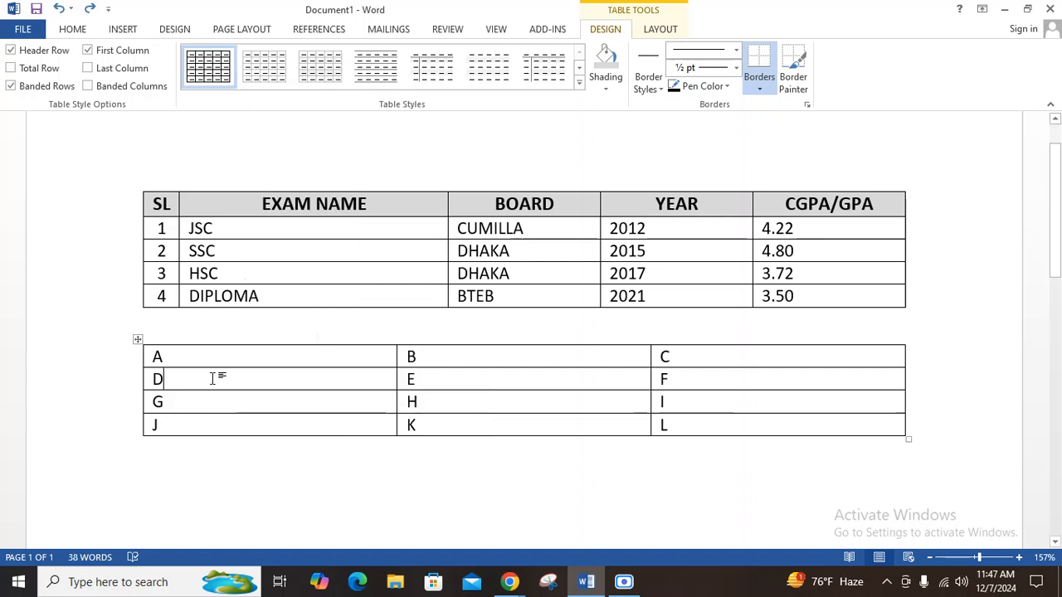
right_click(212, 379)
mouse_move(277, 236)
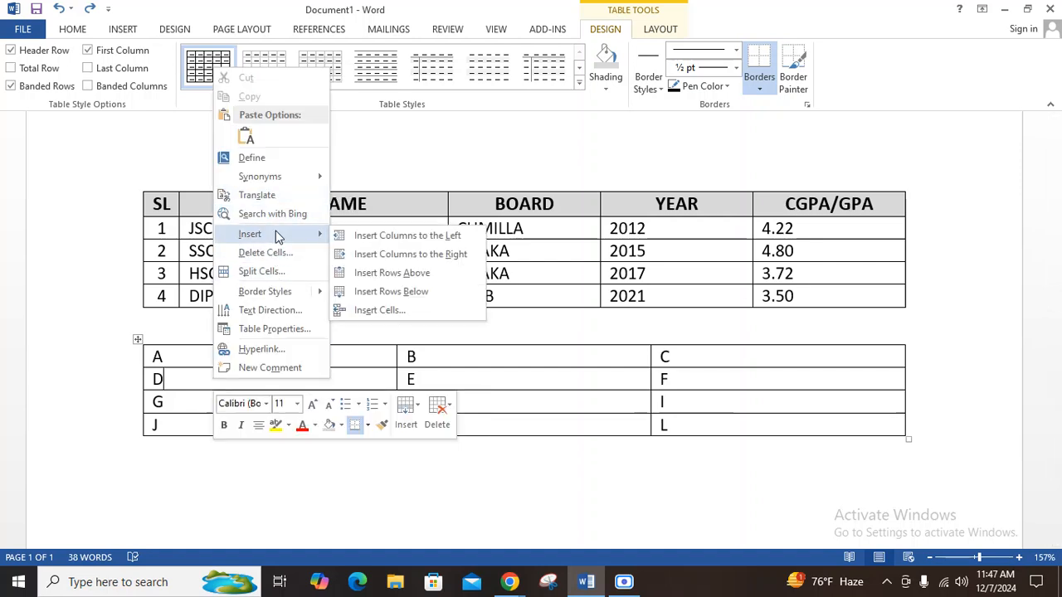
left_click(427, 297)
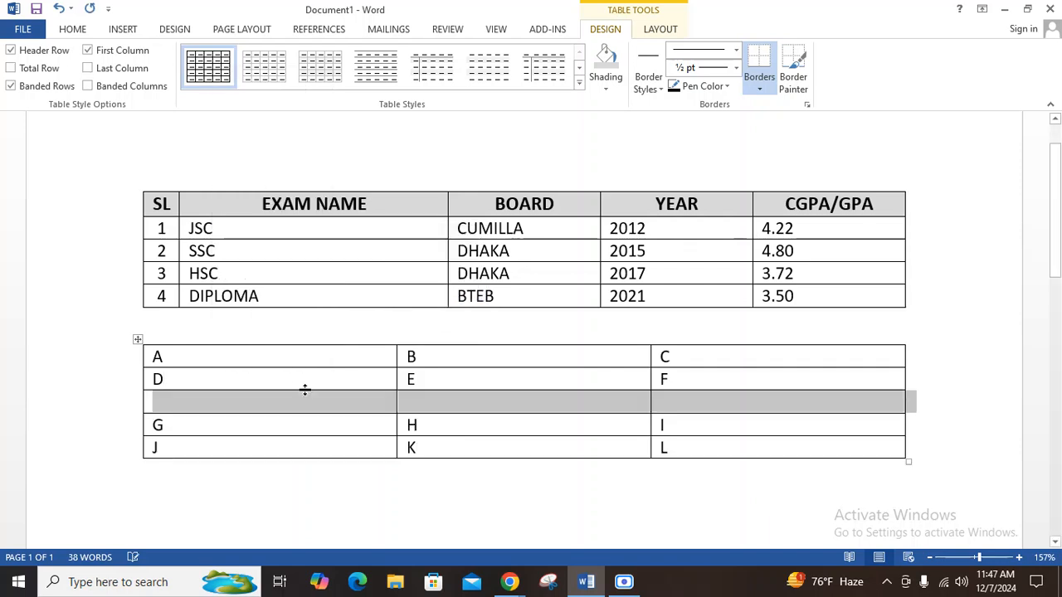
left_click(206, 405)
left_click_drag(366, 404, 675, 401)
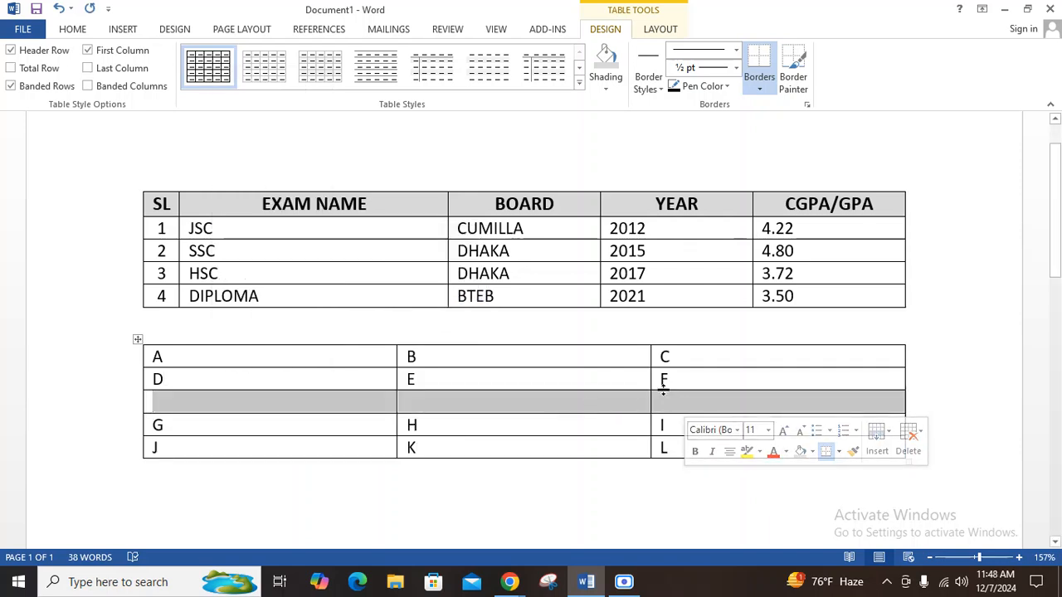
left_click(353, 409)
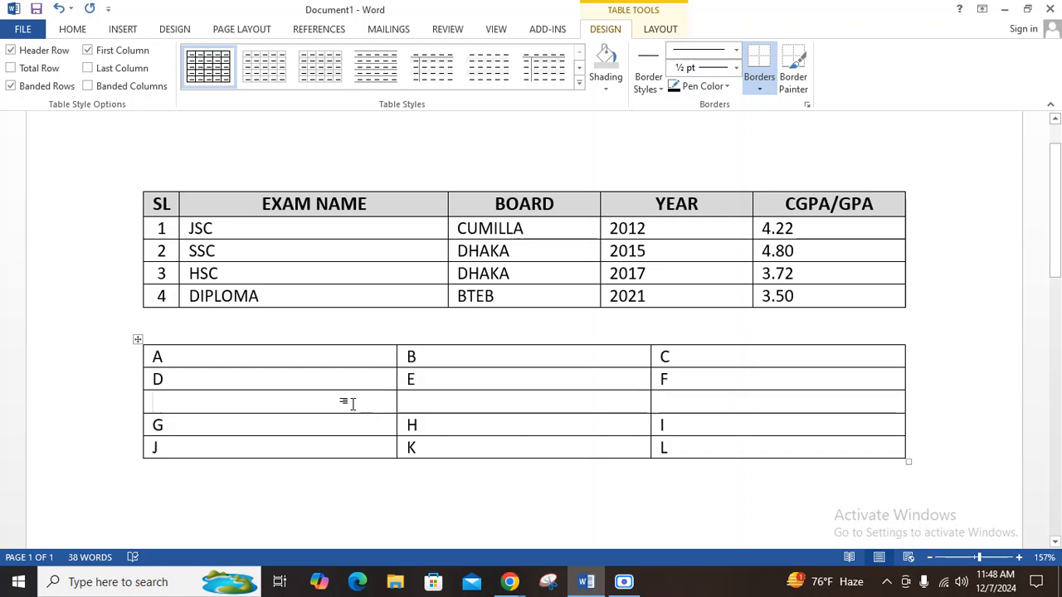
key("ctrl+z")
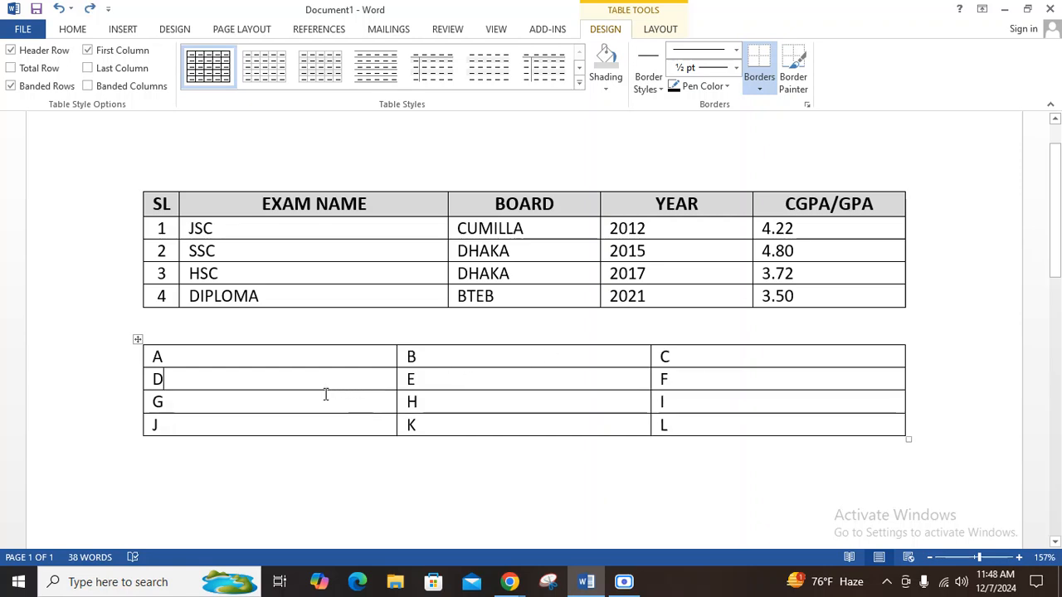
left_click(695, 378)
left_click(184, 405)
left_click_drag(682, 421, 275, 406)
left_click(495, 421)
left_click(344, 402)
Step: Split the letters table at the row starting with D and undo the split
left_click(310, 380)
right_click(311, 383)
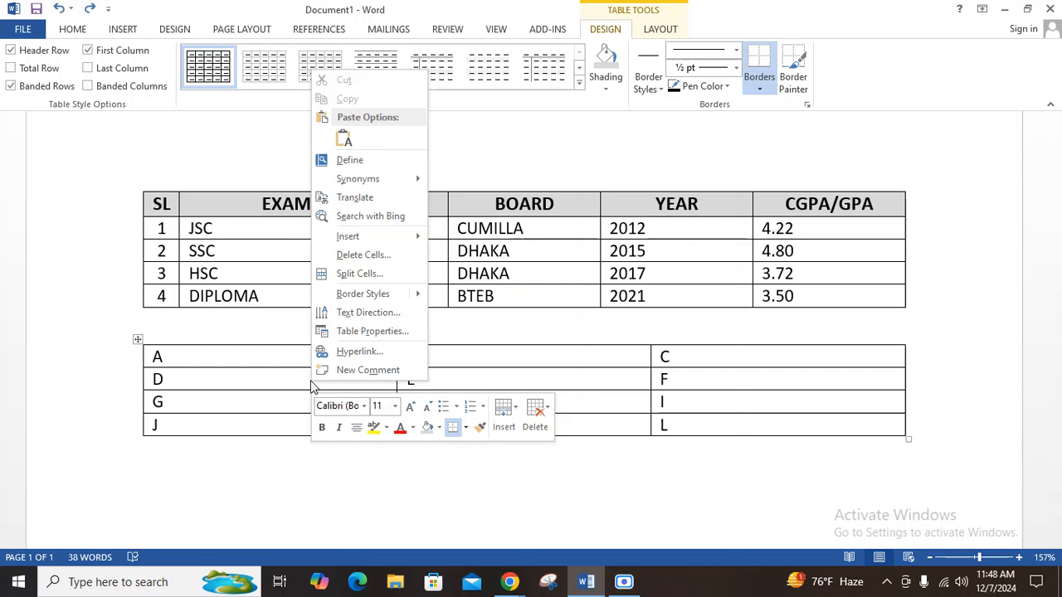
left_click(276, 382)
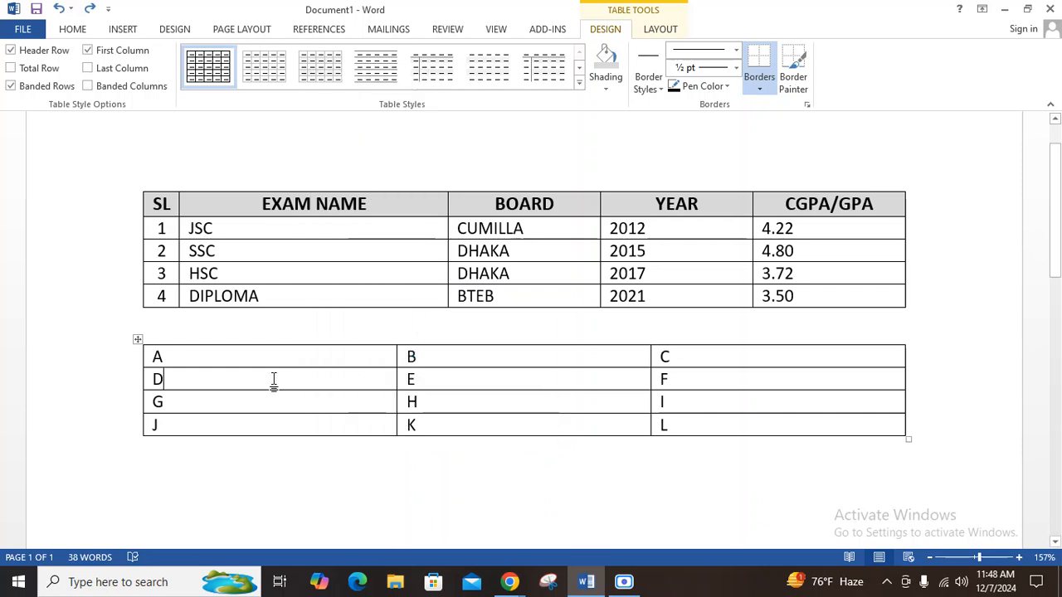
left_click(660, 30)
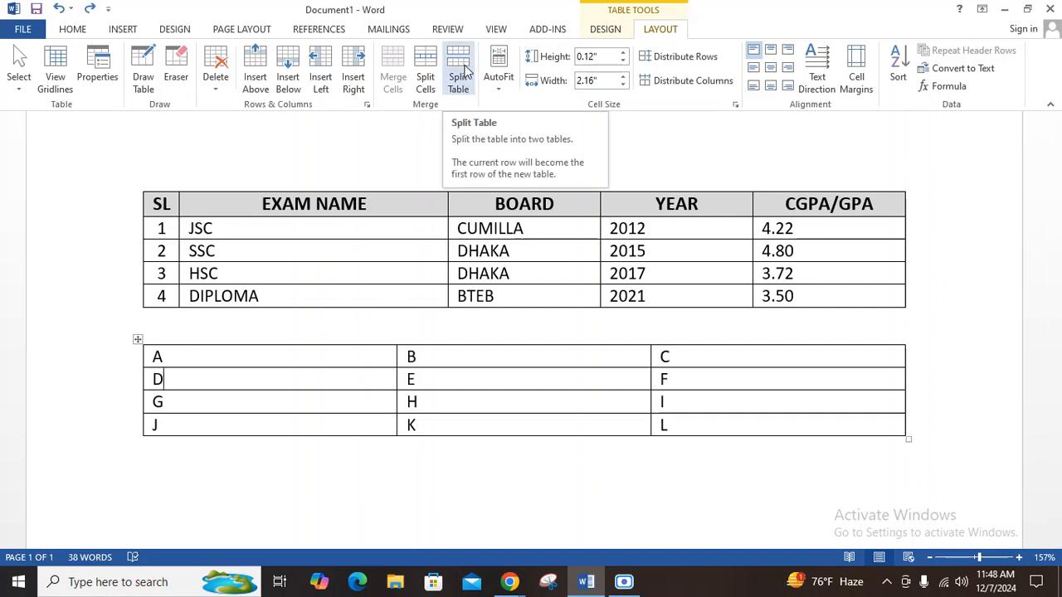
left_click(464, 72)
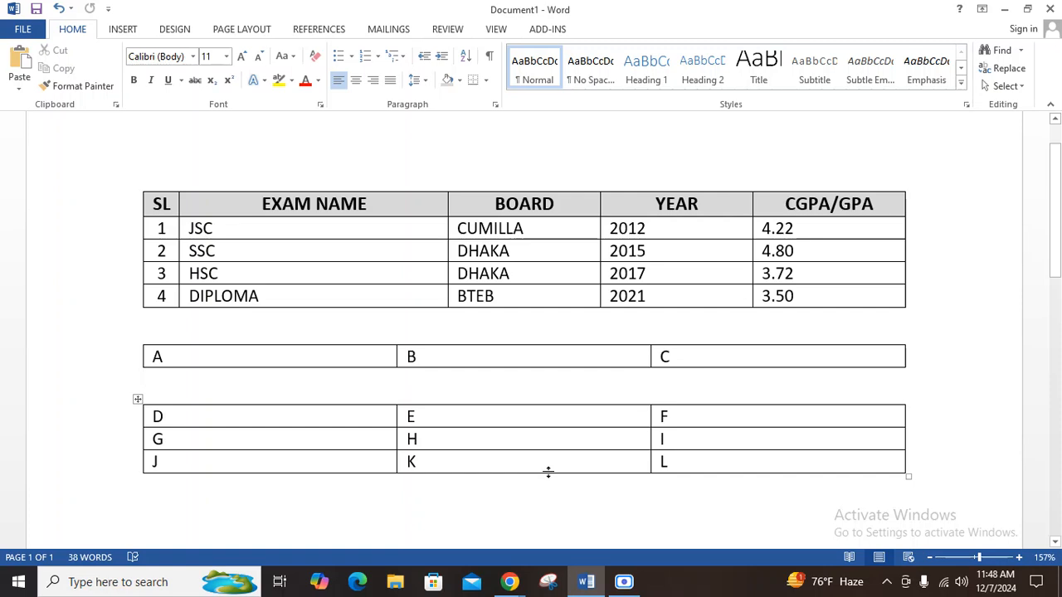
key("ctrl+z")
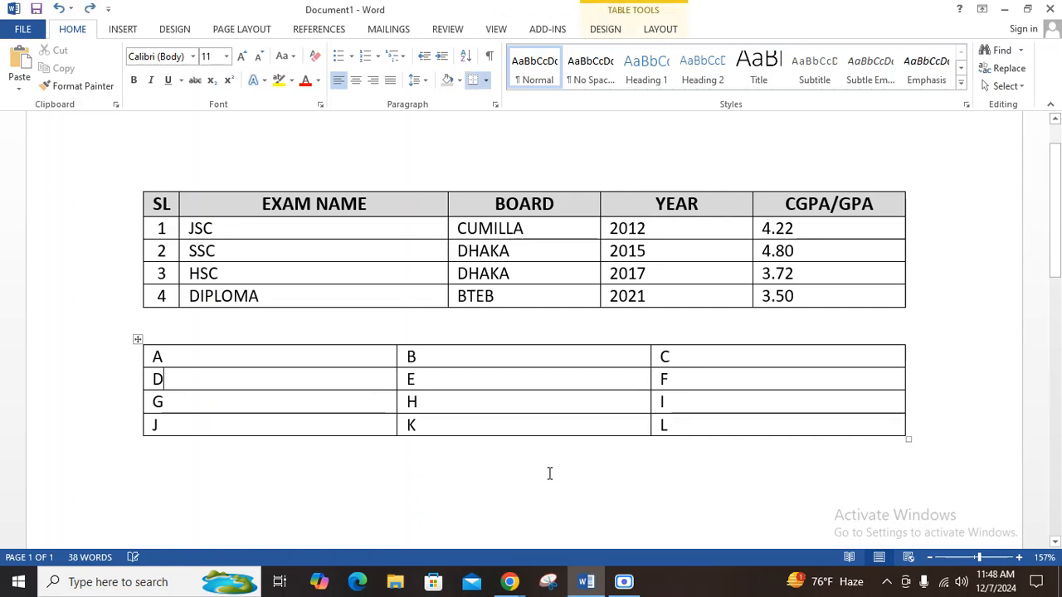
Step: Split the letters table into two tables at the row starting with G
left_click(199, 404)
left_click(659, 31)
left_click(459, 71)
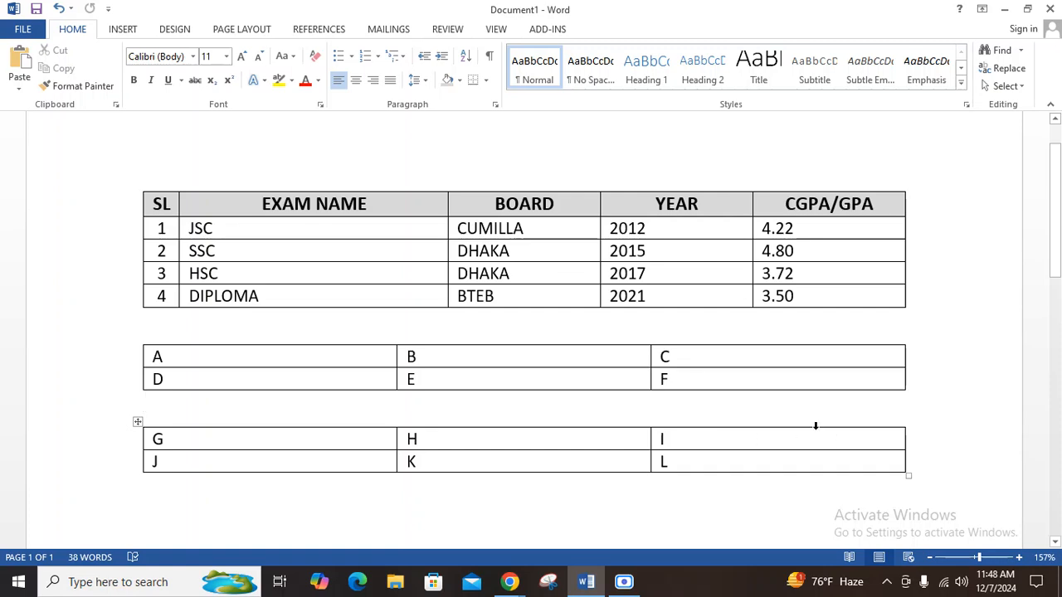
scroll(813, 427, "down", 3)
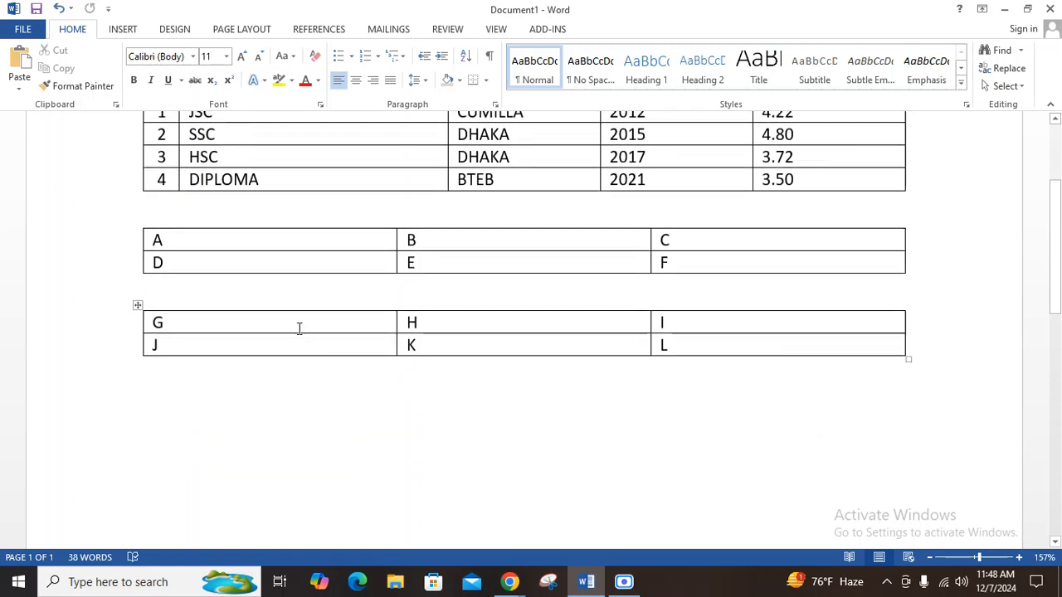
left_click(290, 267)
left_click(766, 442)
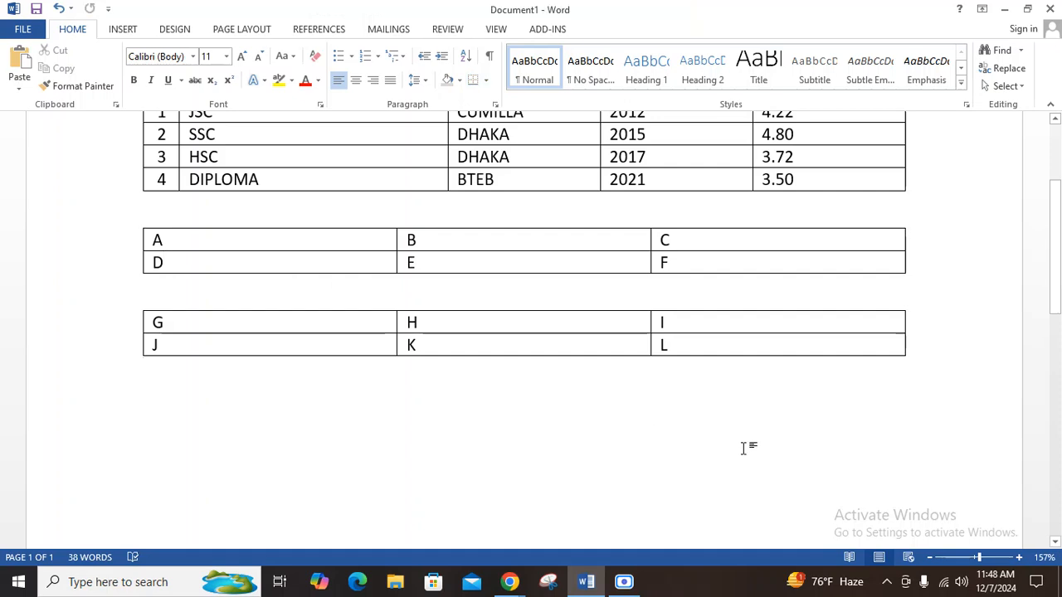
Step: Move the table starting with G up against the table above to rejoin them into one
left_click(245, 331)
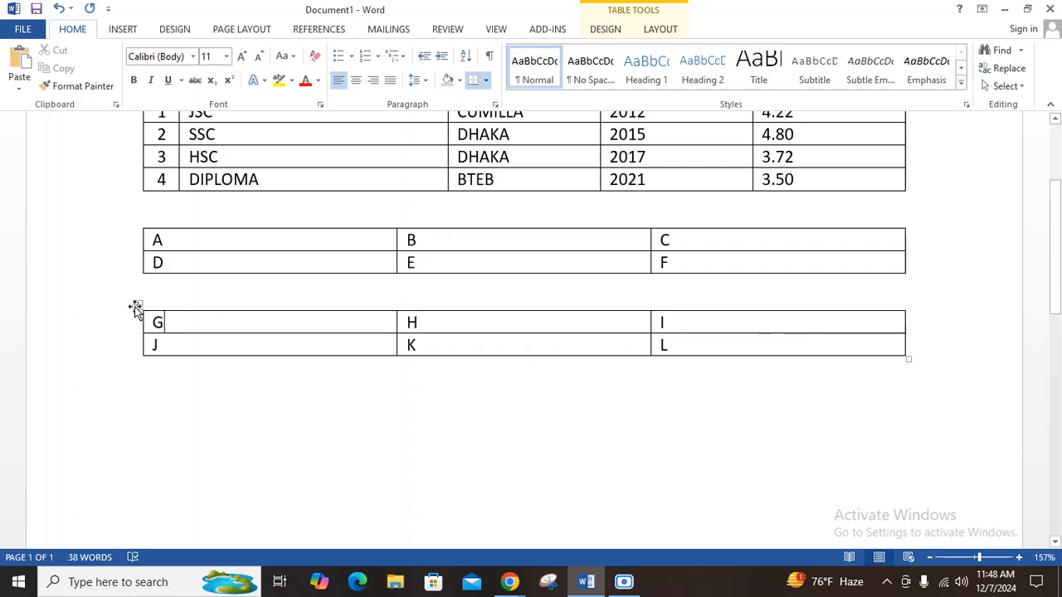
left_click_drag(135, 309, 135, 268)
left_click(279, 386)
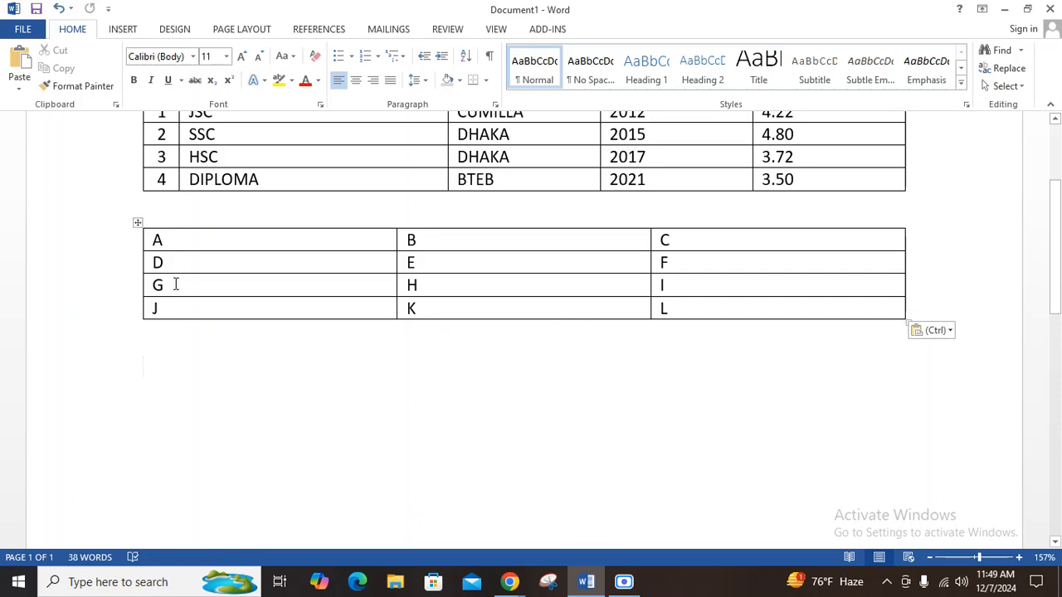
Step: Merge the three cells of the letters table's bottom row (J, K, L) into one cell
left_click_drag(513, 307, 618, 312)
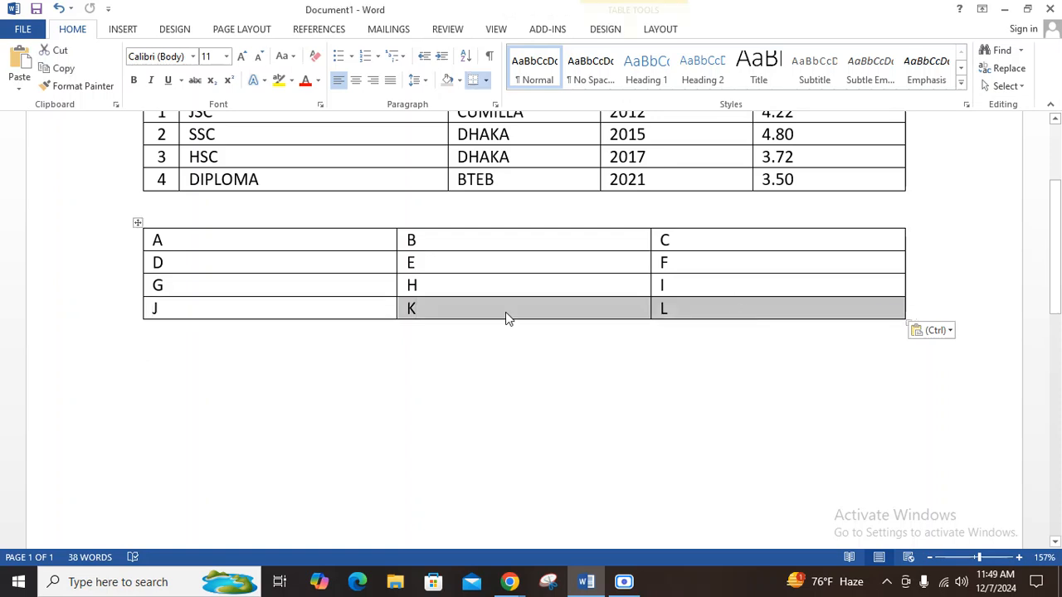
left_click(370, 308)
left_click_drag(360, 301, 663, 304)
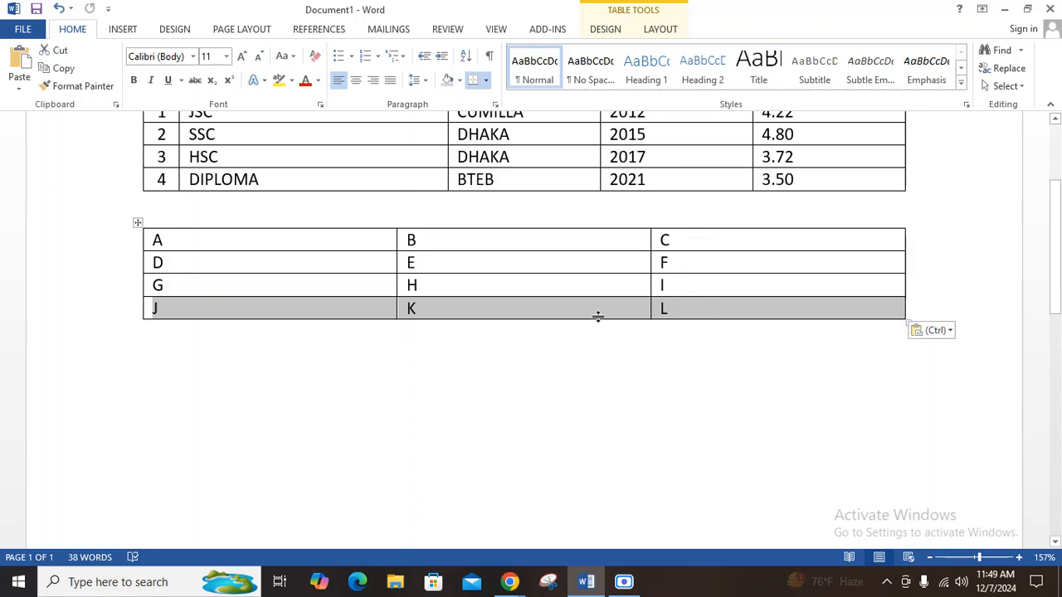
right_click(598, 316)
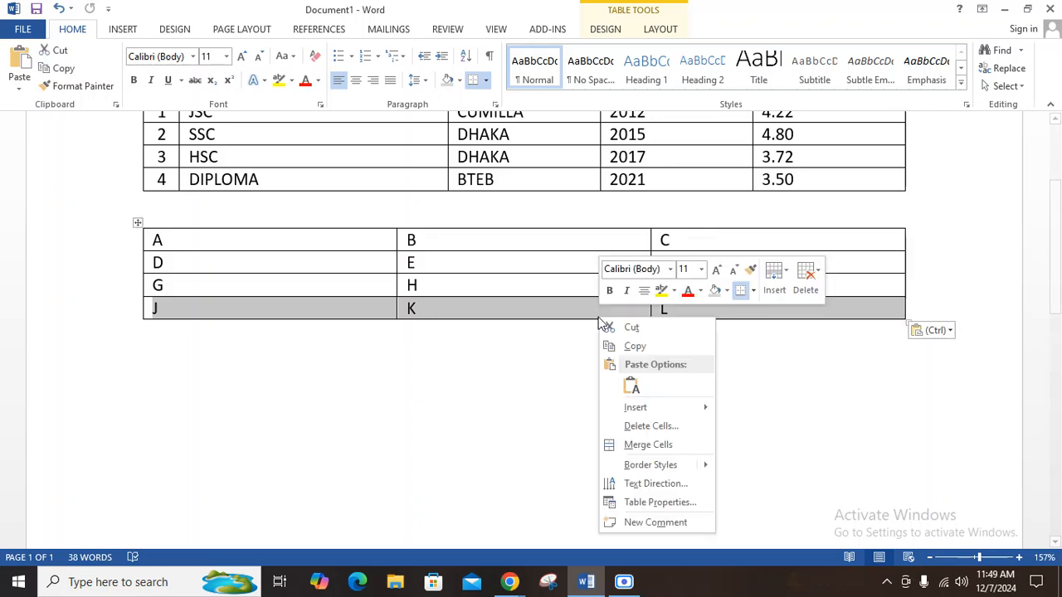
left_click(670, 455)
left_click(488, 448)
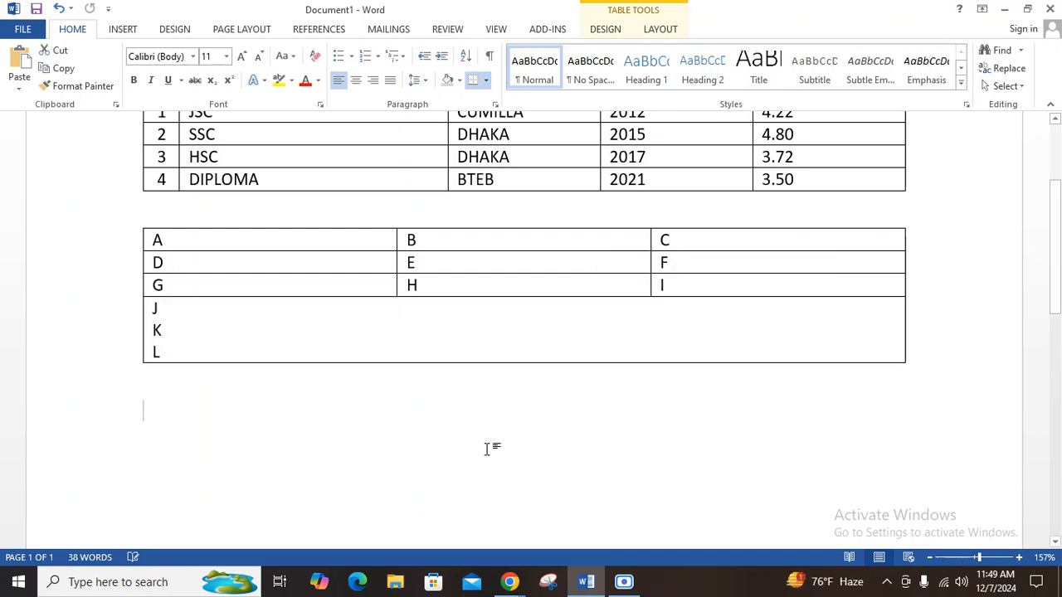
Step: Delete the letters J, K and L from the merged bottom cell of the letters table
left_click_drag(187, 351, 156, 308)
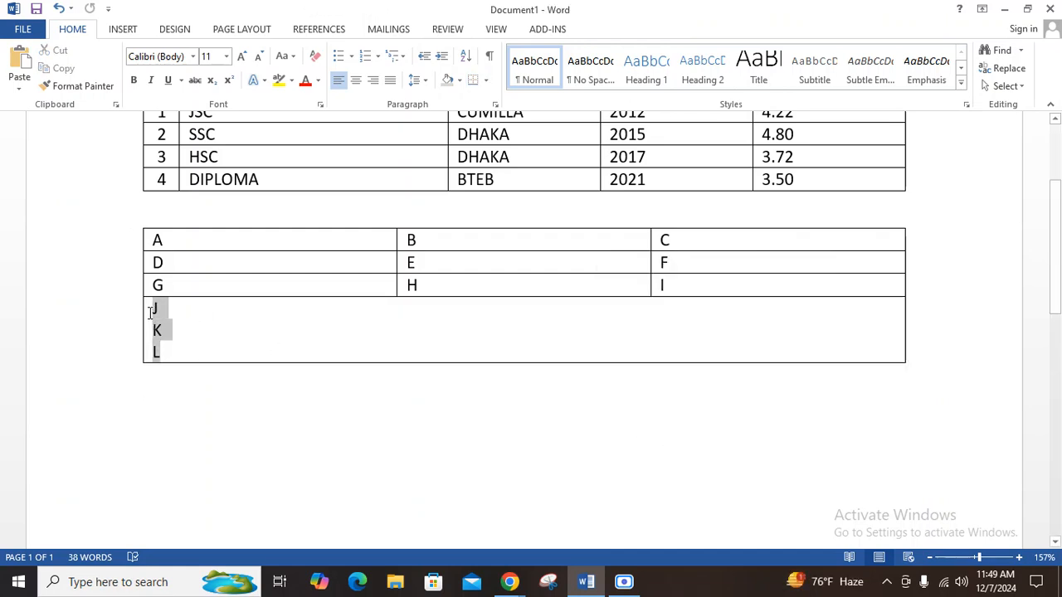
key("Delete")
left_click(346, 363)
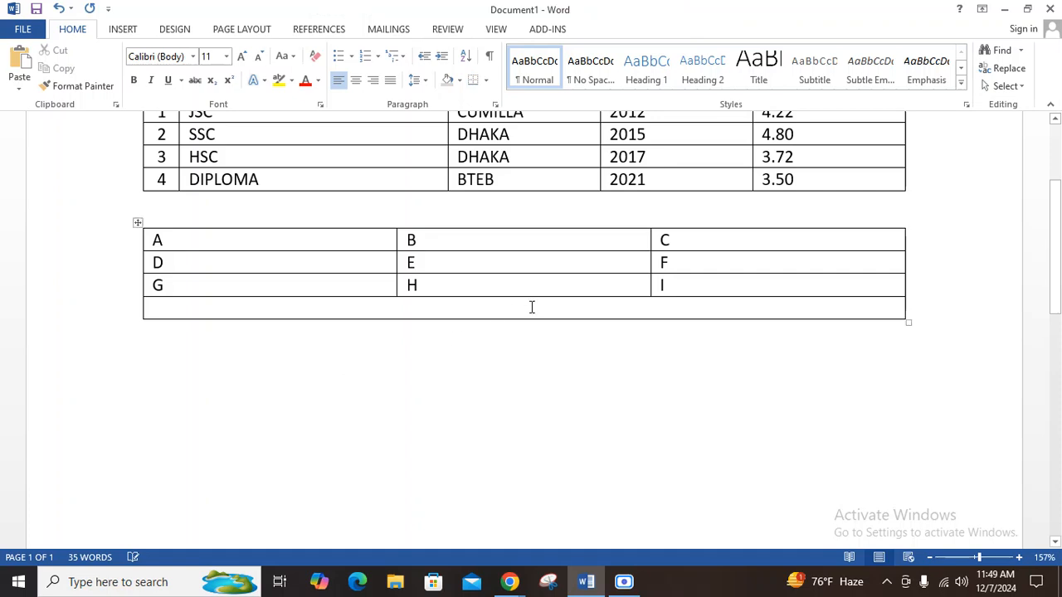
left_click(608, 286)
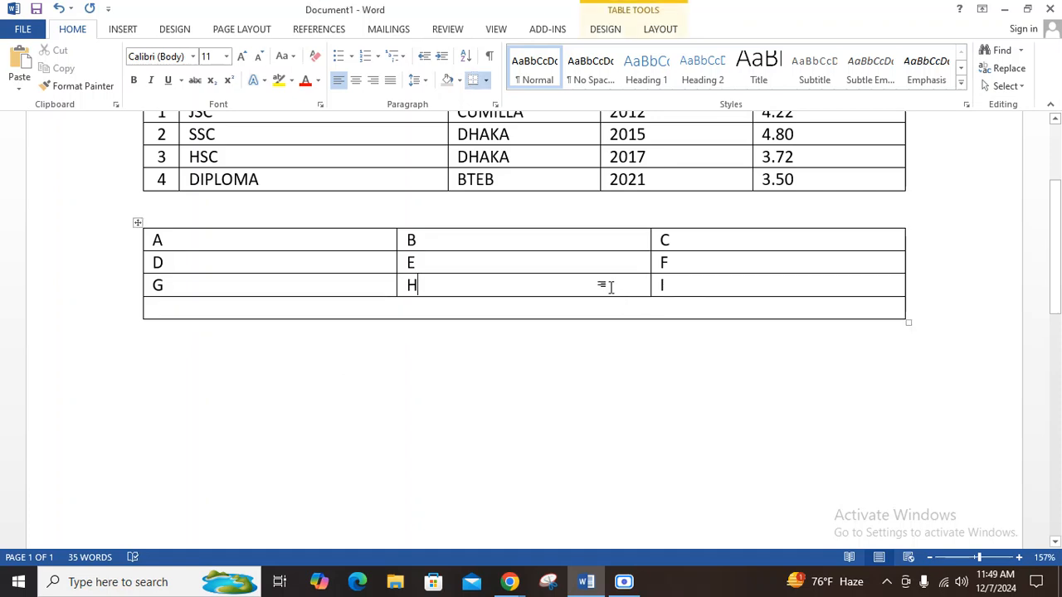
Step: Split the empty merged bottom cell of the letters table into 2 columns and 1 row
left_click(462, 305)
right_click(544, 309)
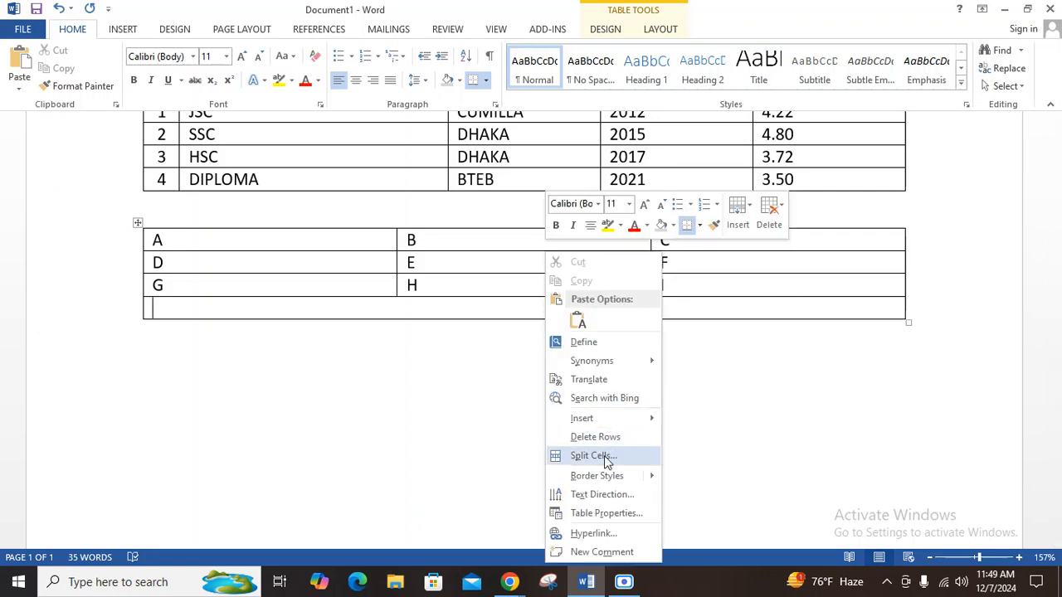
left_click(449, 318)
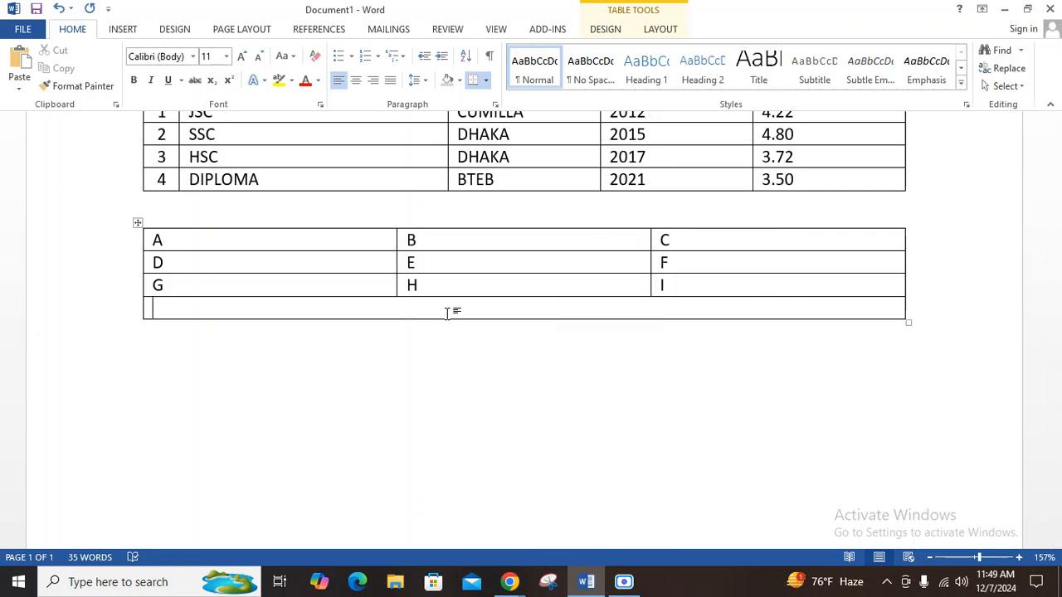
left_click(661, 30)
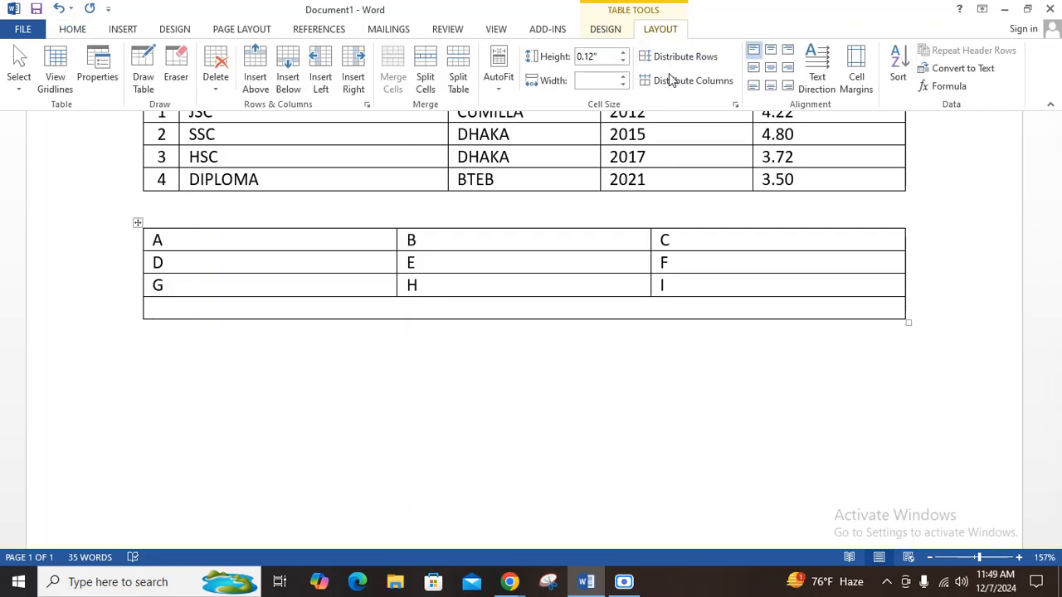
left_click(425, 81)
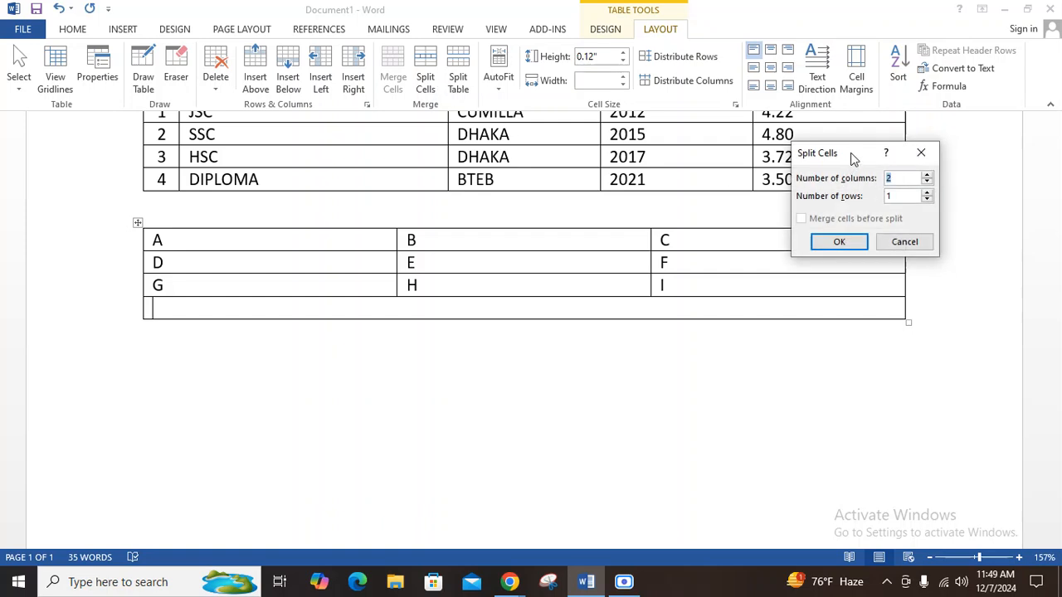
left_click_drag(854, 160, 495, 105)
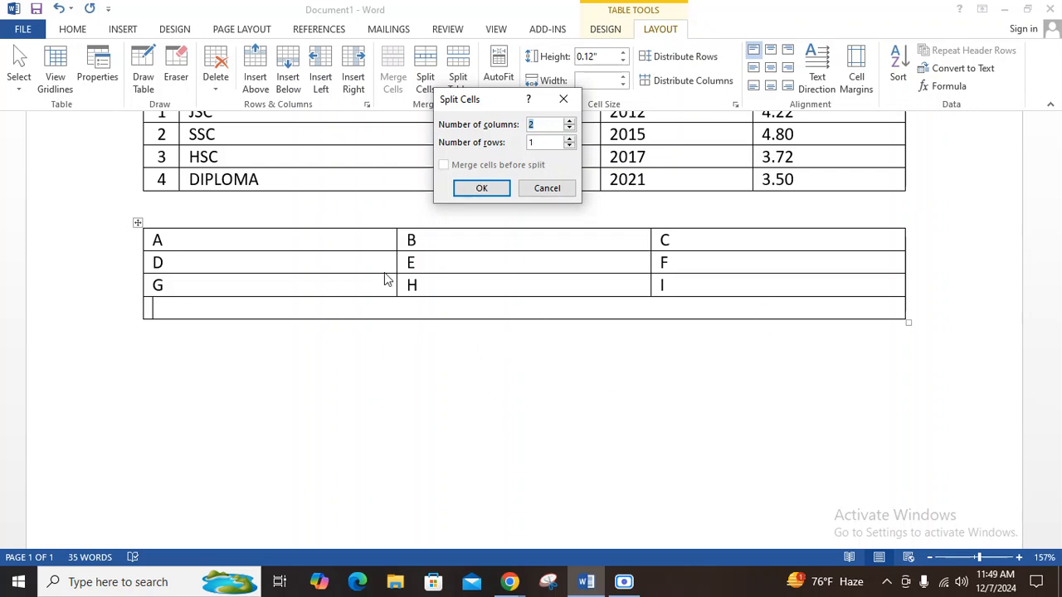
left_click(491, 190)
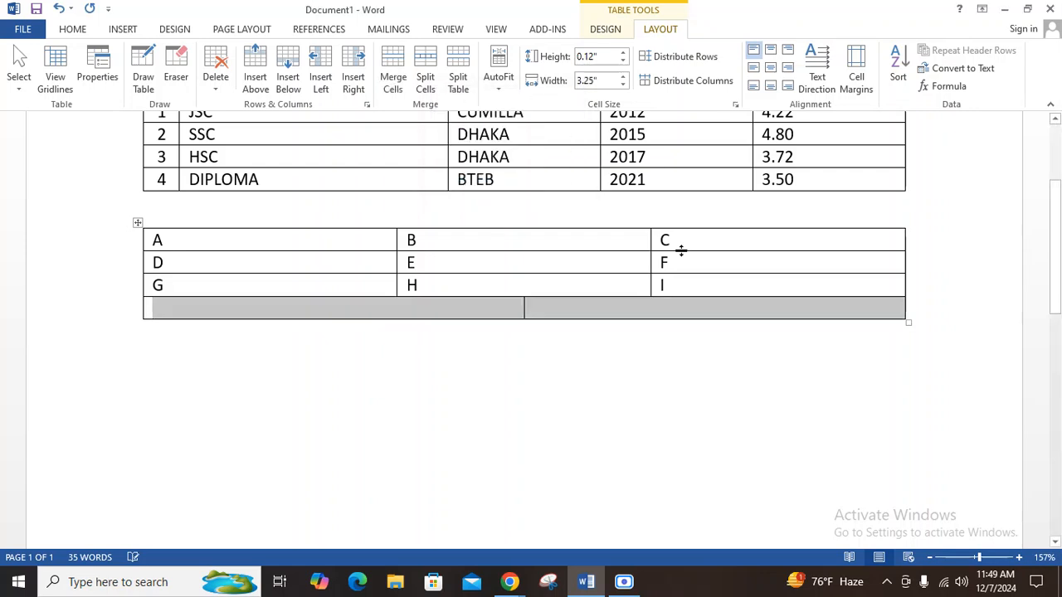
left_click(620, 318)
Step: Split the left cell of the letters table's empty bottom row into 3 columns and 1 row
left_click(474, 311)
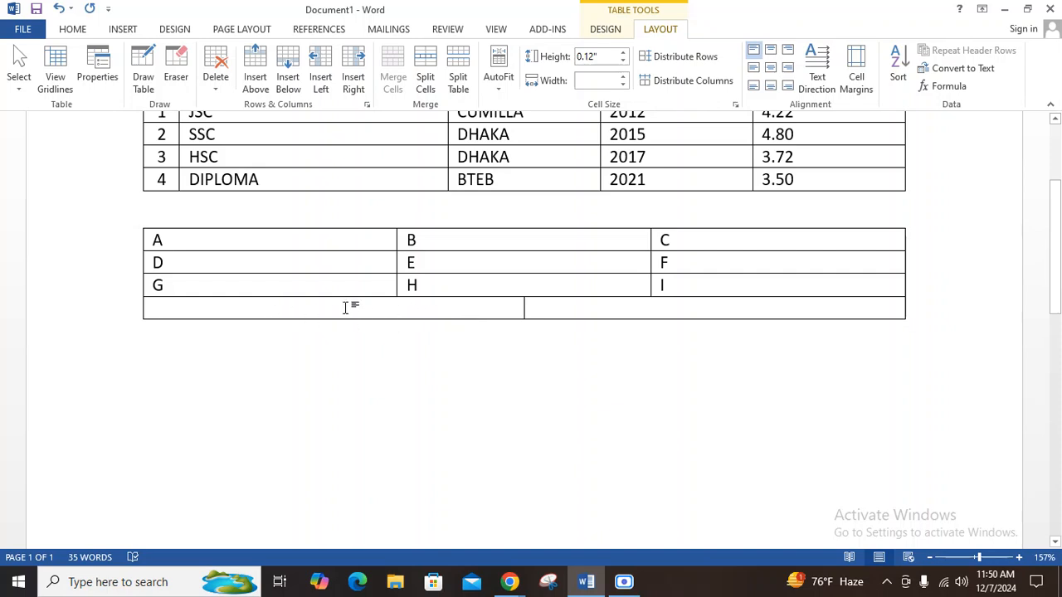
right_click(454, 307)
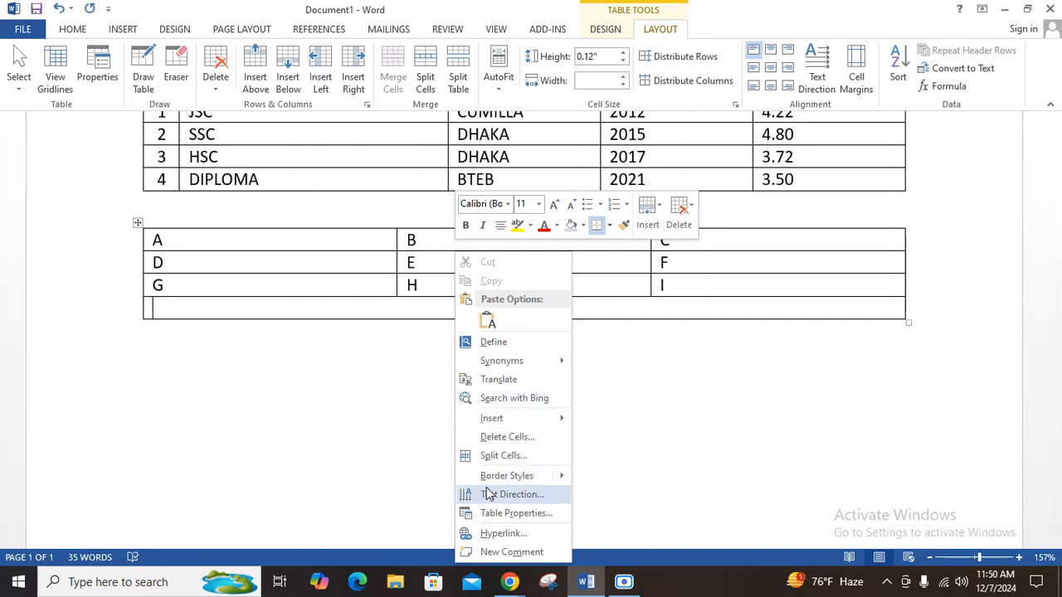
left_click(479, 455)
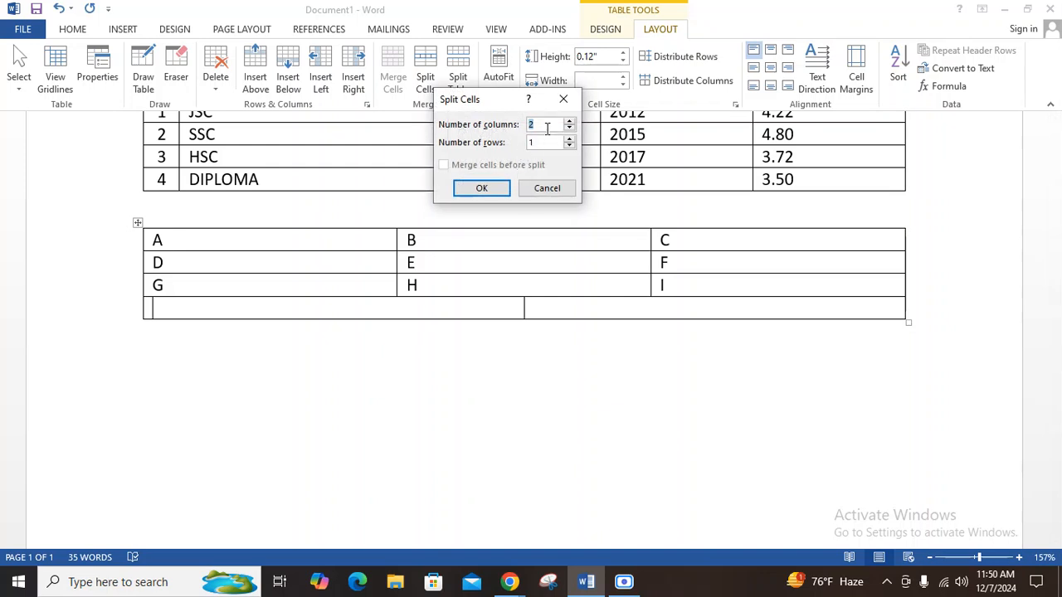
type("3")
left_click(482, 188)
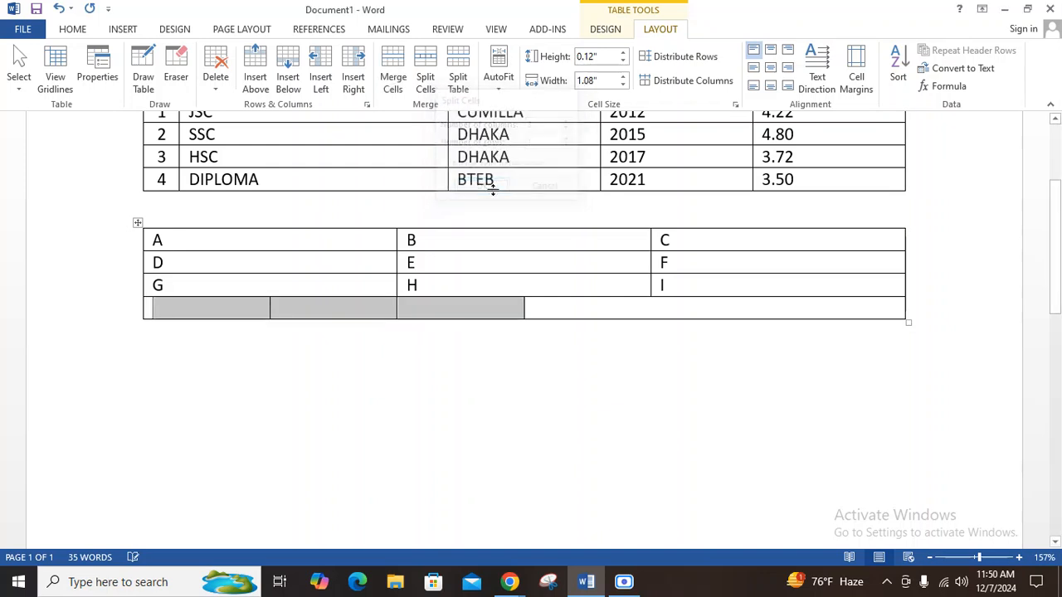
Step: Split the wide rightmost cell of the letters table's bottom row into 2 columns and 2 rows
left_click(519, 306)
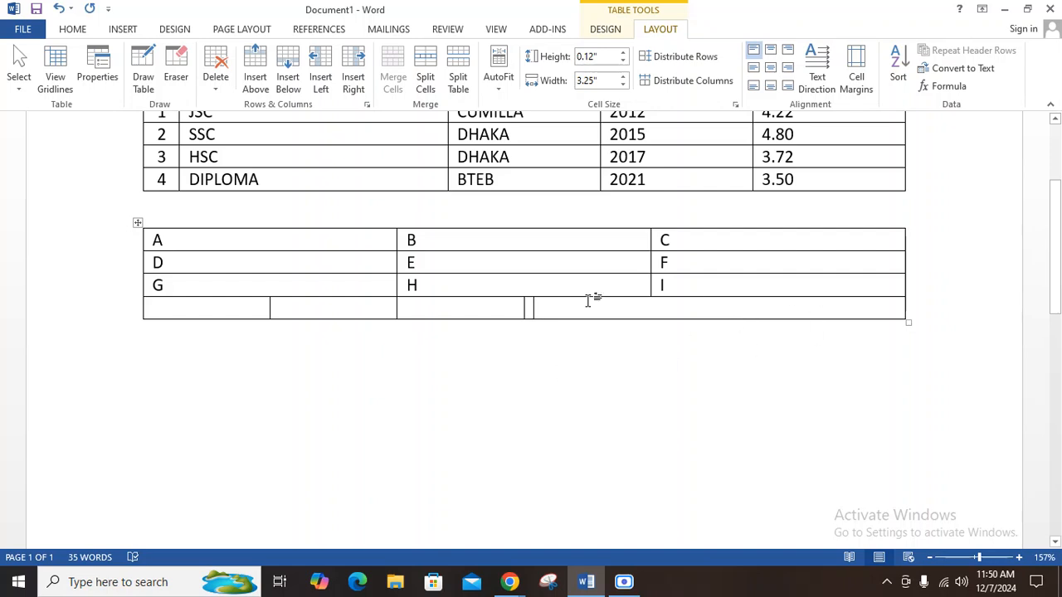
right_click(628, 308)
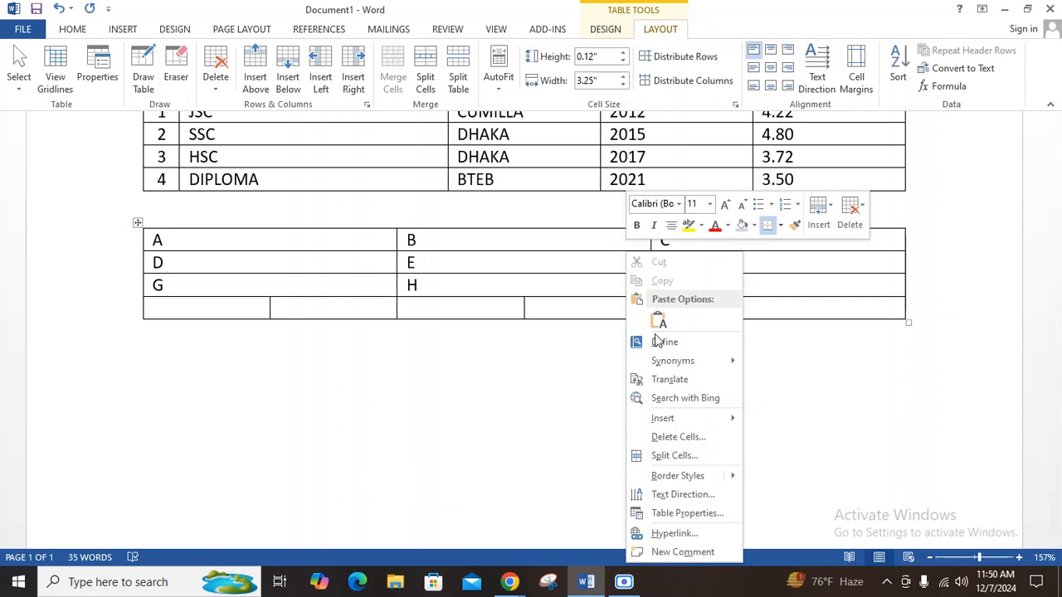
left_click(709, 458)
left_click(543, 142)
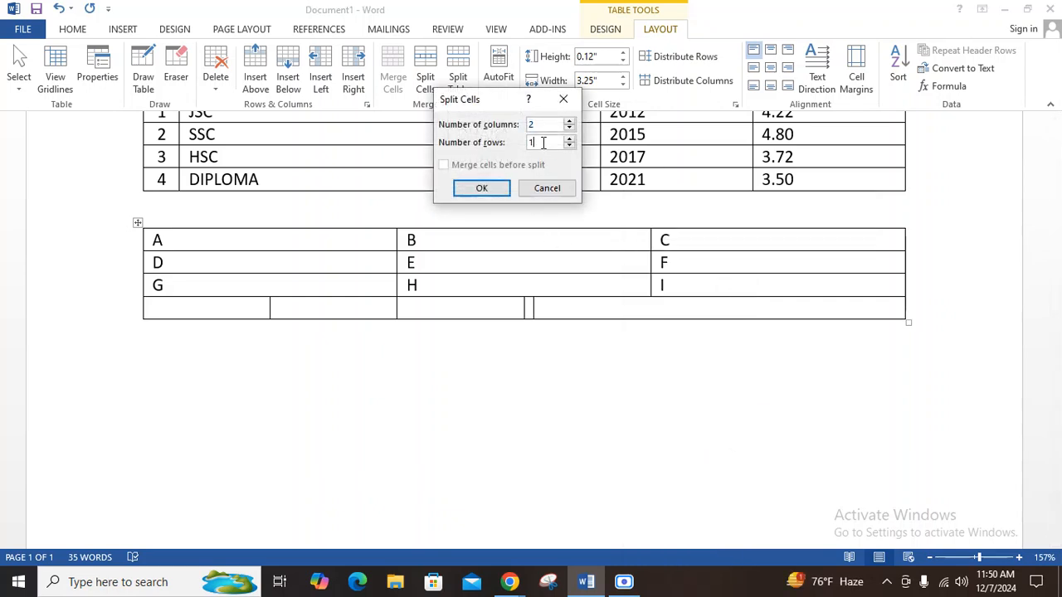
type("2")
left_click(489, 188)
left_click(731, 321)
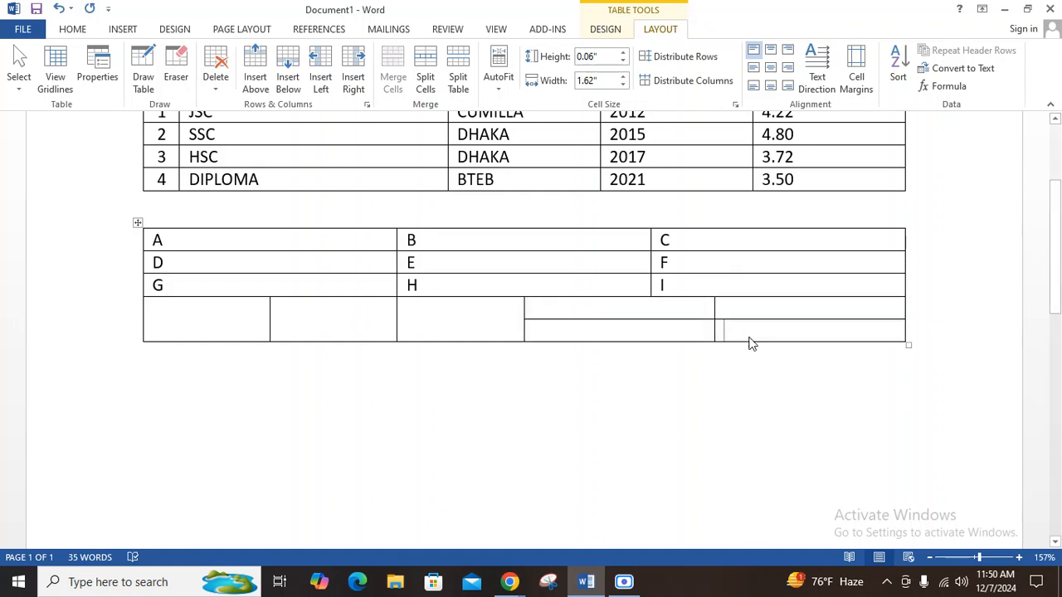
left_click_drag(259, 325, 413, 332)
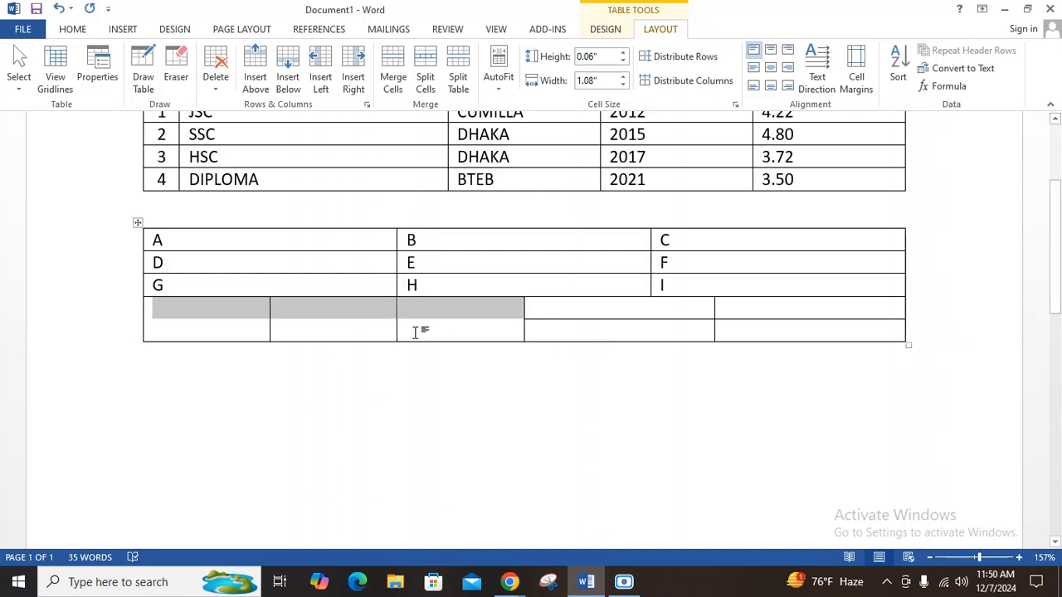
left_click(413, 332)
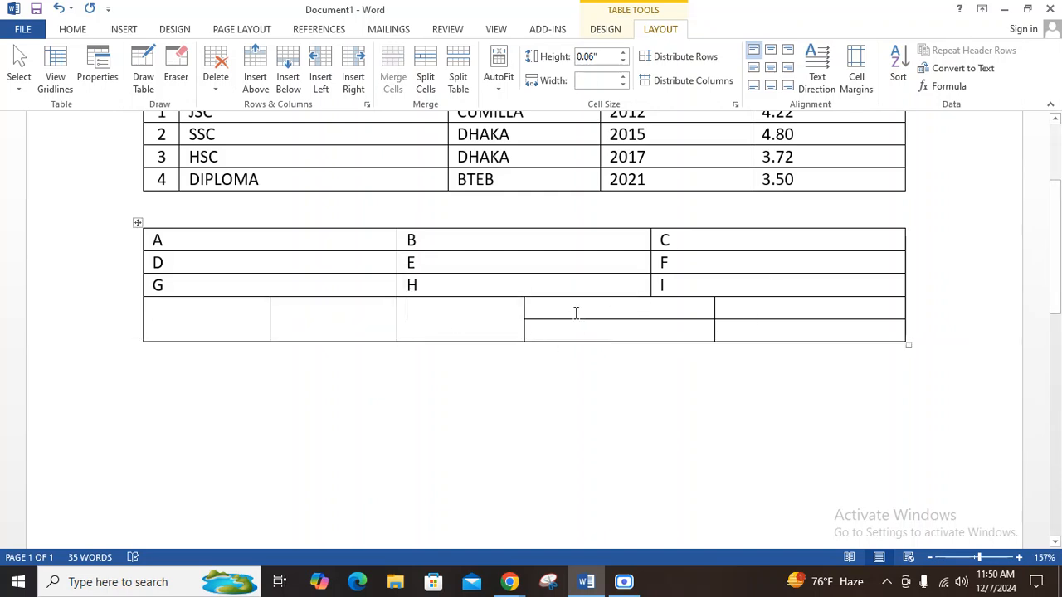
left_click_drag(568, 320, 572, 311)
right_click(581, 308)
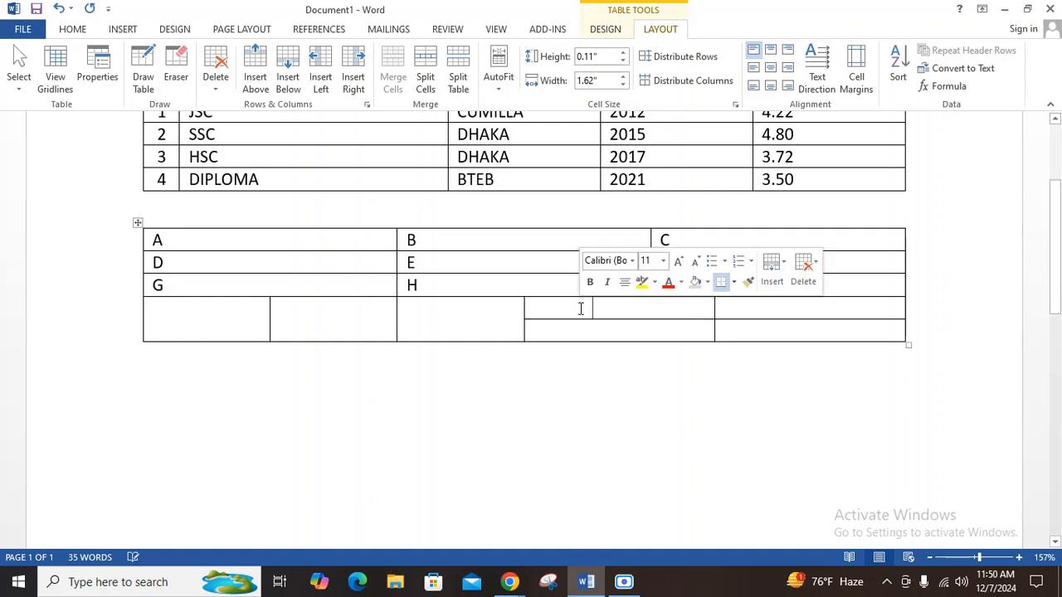
left_click(651, 313)
right_click(653, 317)
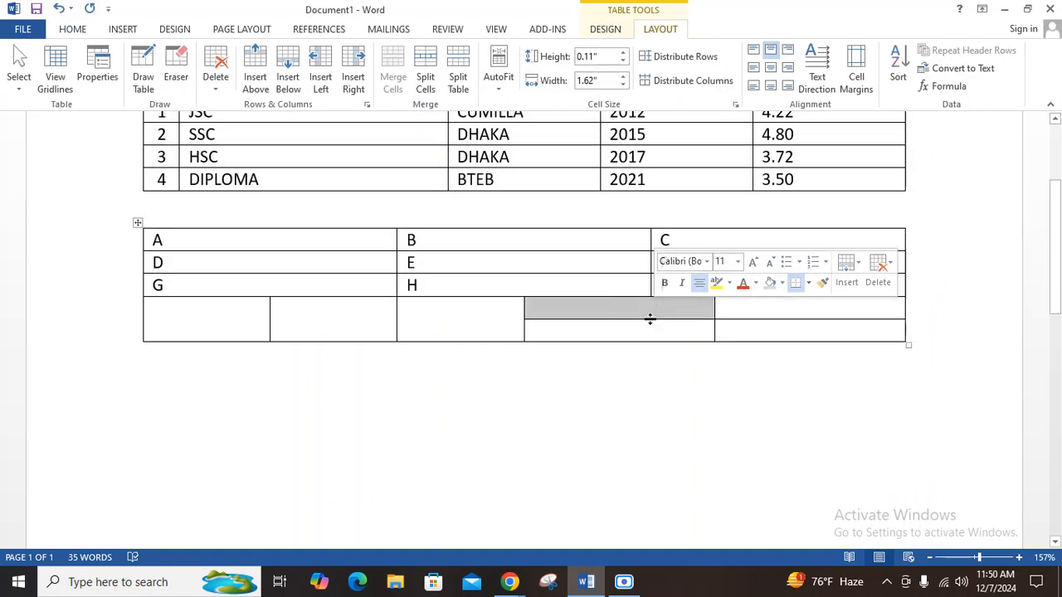
left_click(649, 310)
right_click(652, 315)
left_click(709, 312)
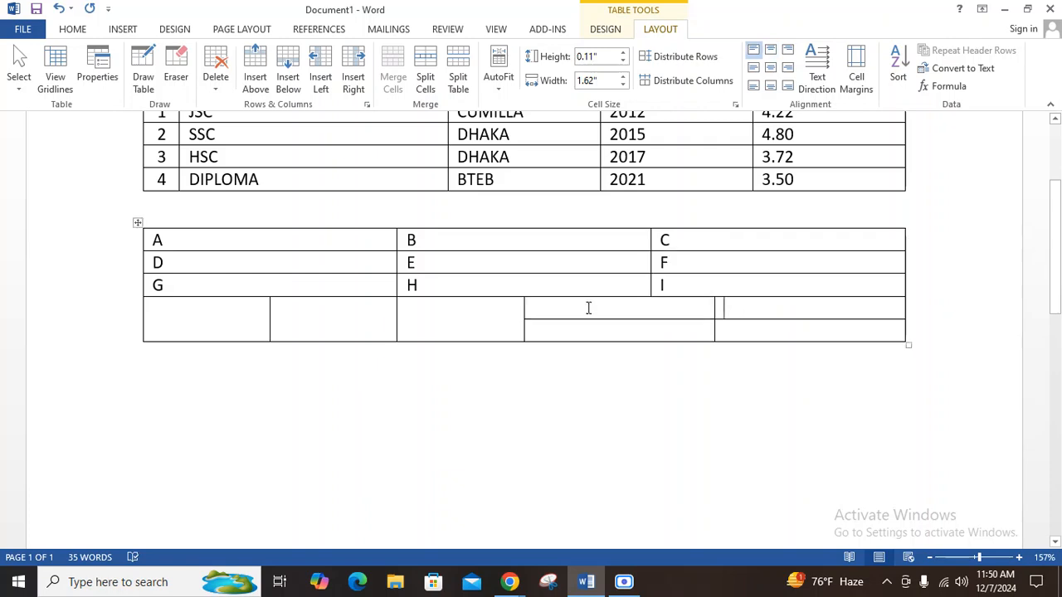
scroll(457, 279, "up", 3)
left_click(307, 355)
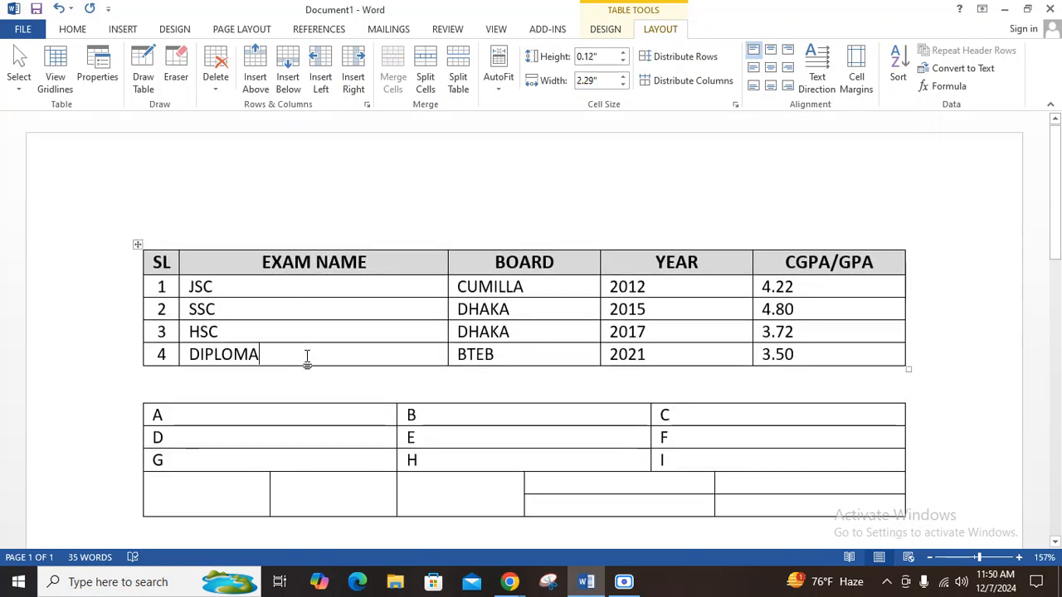
scroll(396, 346, "down", 3)
left_click(583, 420)
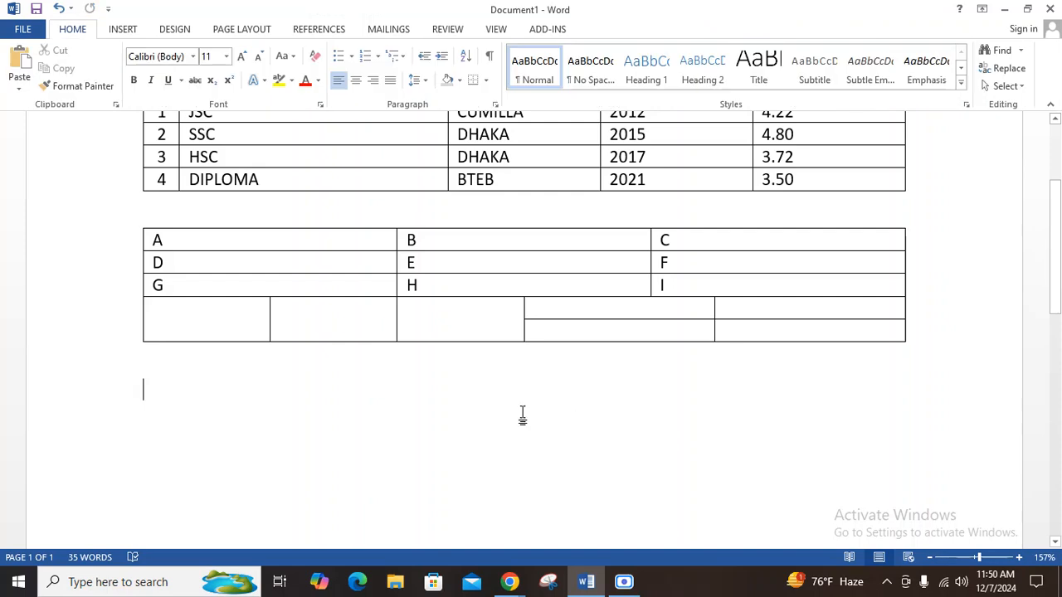
left_click(340, 242)
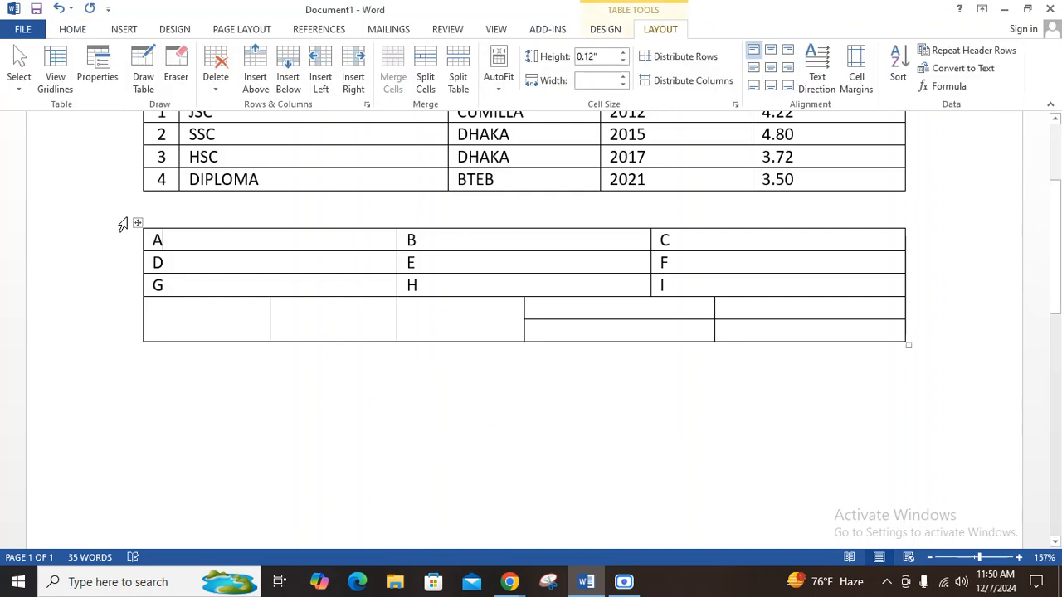
Step: Narrow the last column of the letters table by moving the table's right border inward
left_click(138, 222)
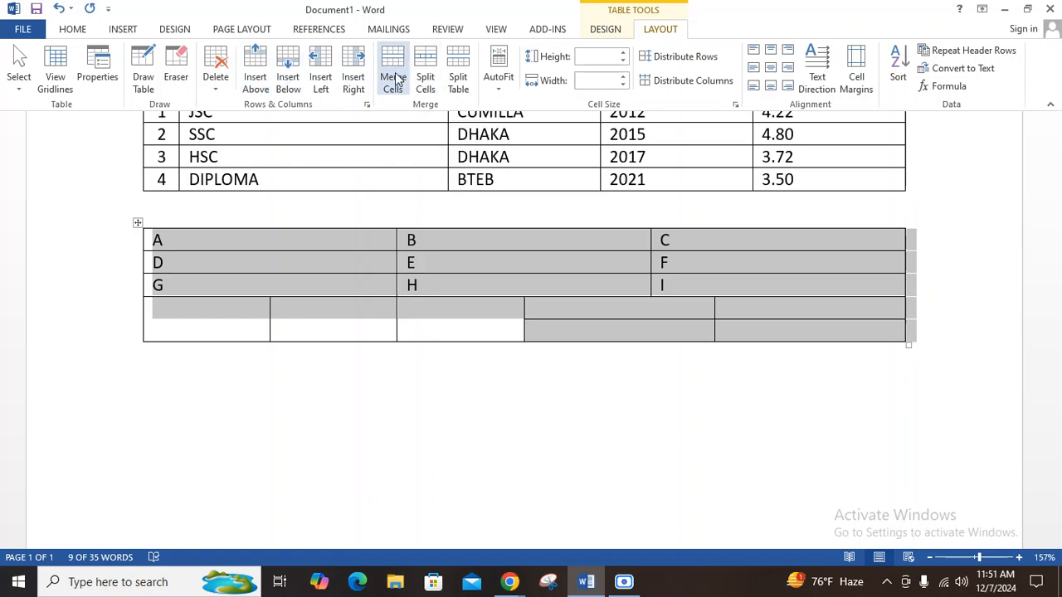
left_click(747, 291)
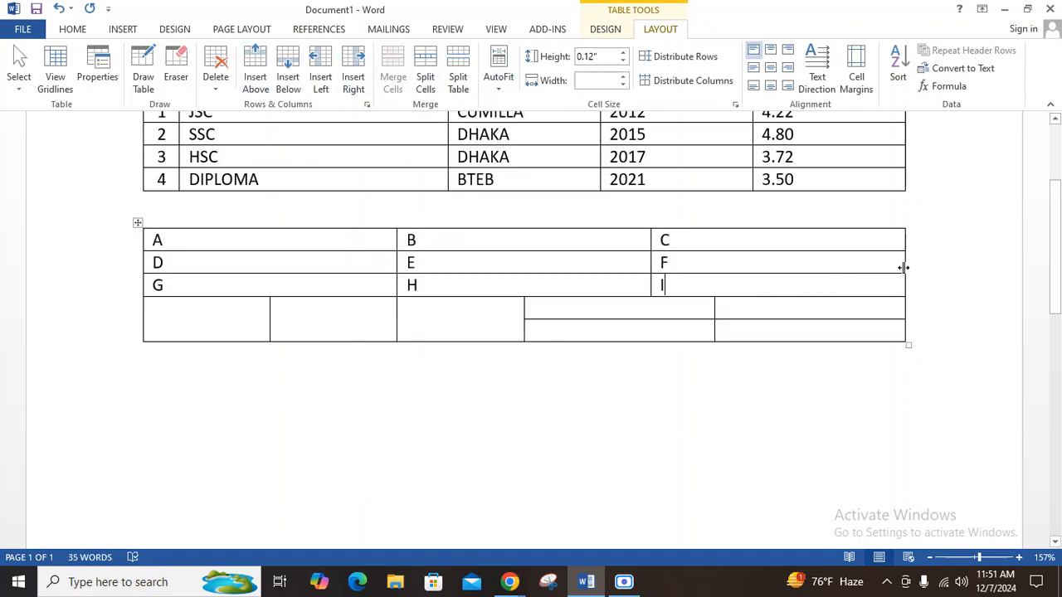
left_click_drag(908, 266, 764, 270)
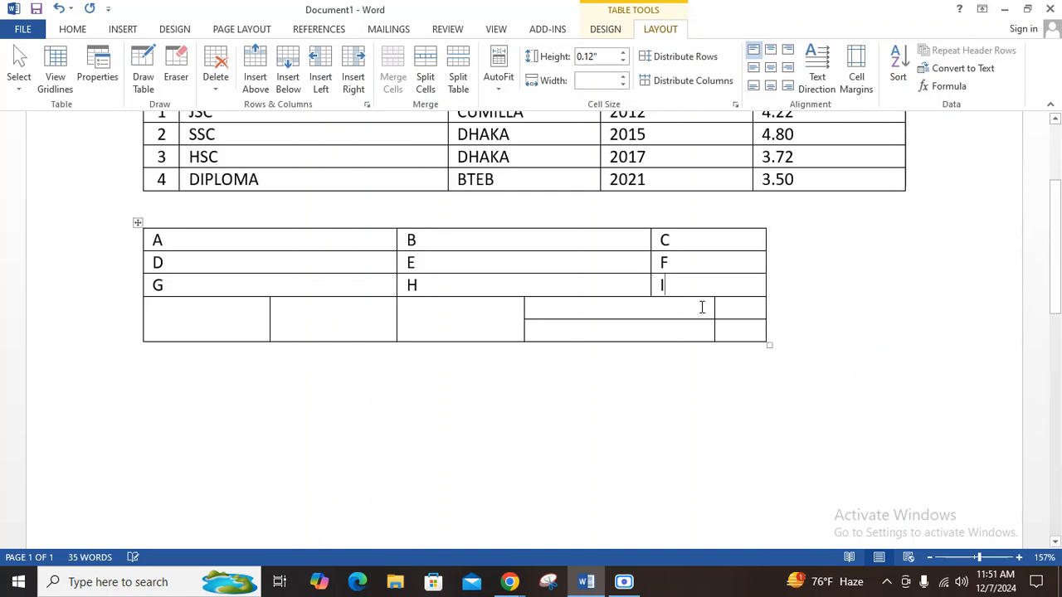
Step: Select the whole exam results table and AutoFit its columns to their contents
left_click_drag(226, 241, 742, 331)
scroll(705, 322, "up", 3)
scroll(747, 336, "up", 1)
left_click_drag(847, 359, 166, 264)
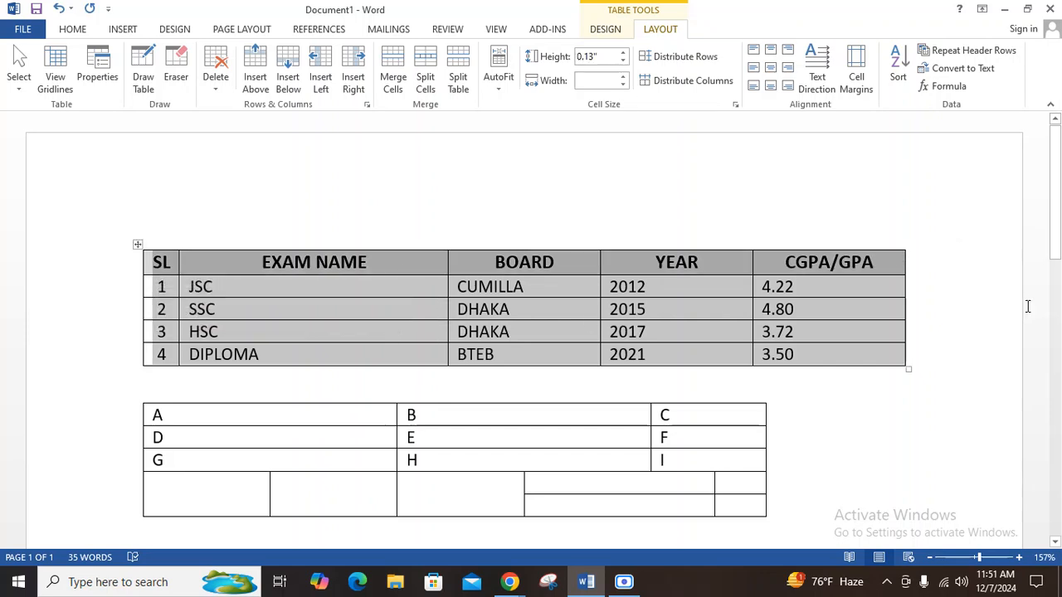
left_click(499, 79)
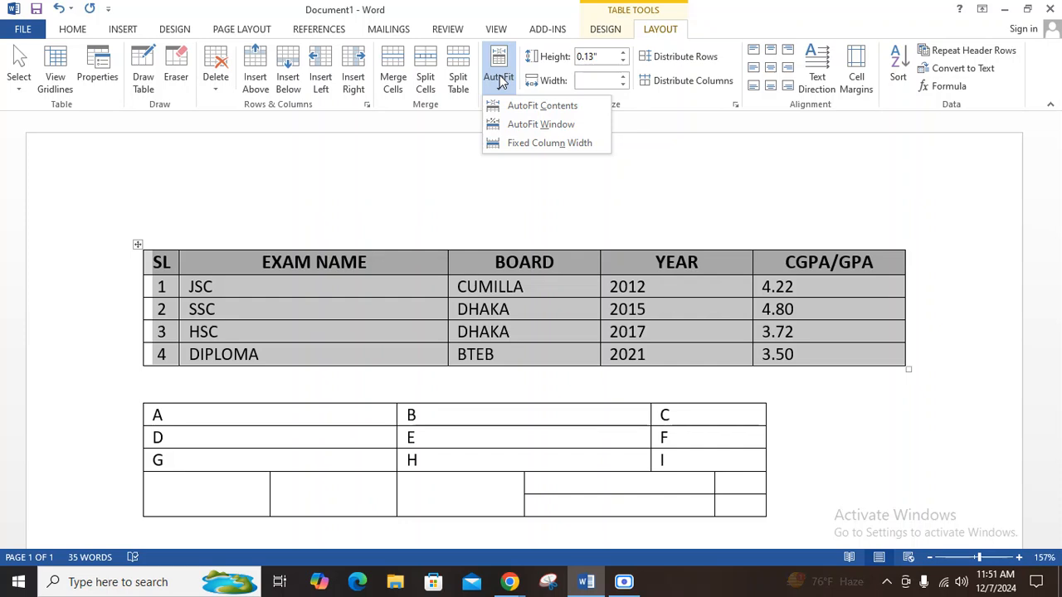
left_click(567, 106)
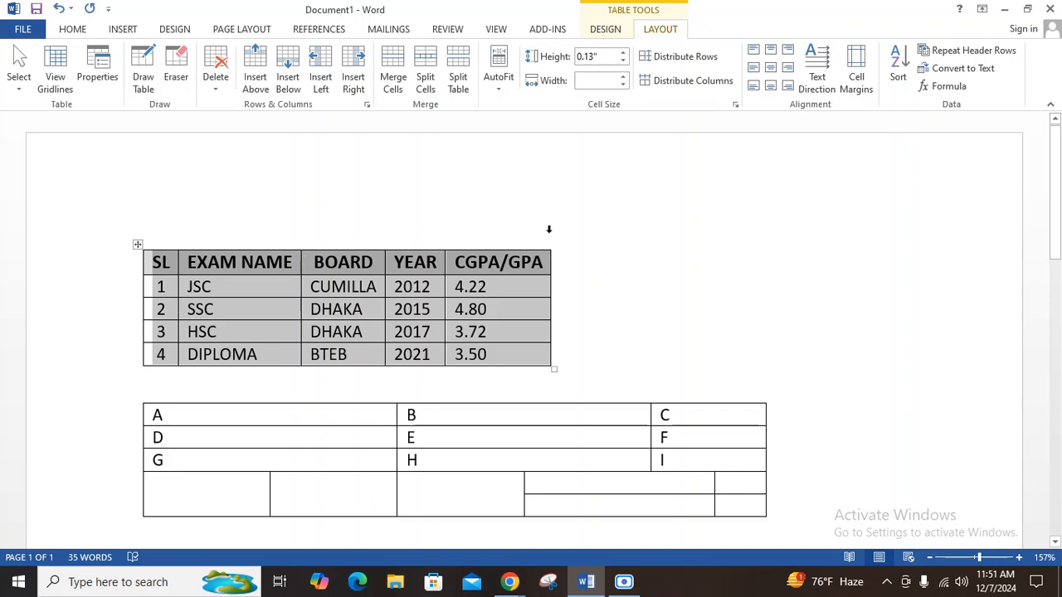
Step: AutoFit the selected exam results table to the window width
right_click(469, 303)
mouse_move(542, 208)
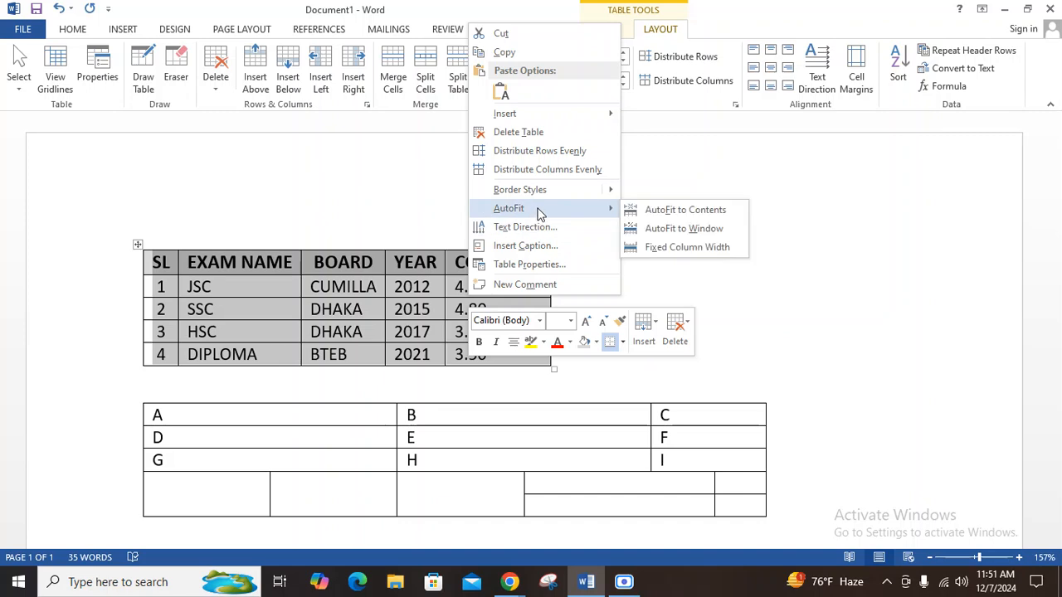
left_click(717, 234)
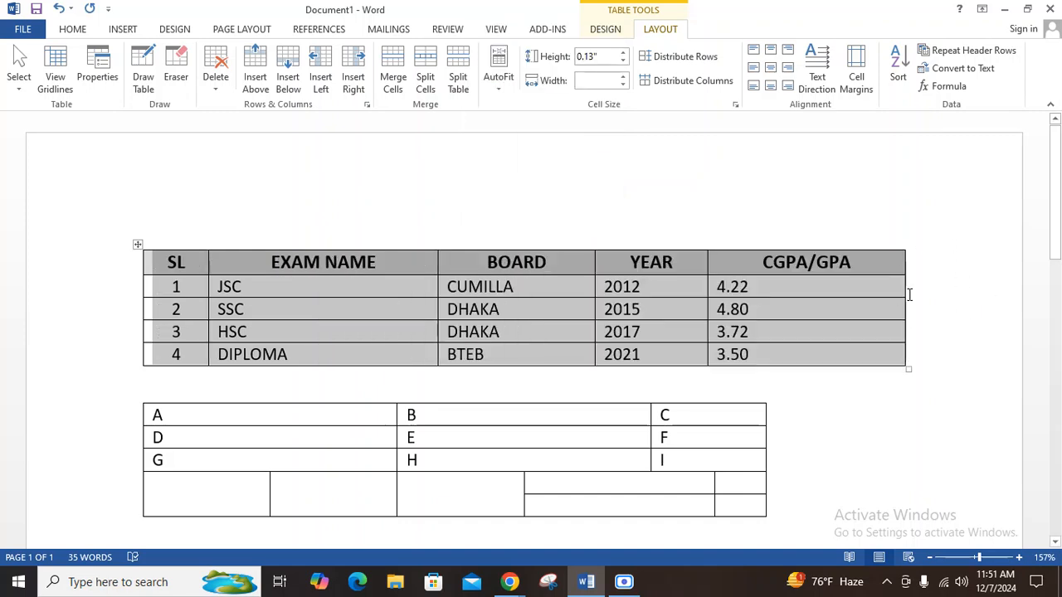
left_click(749, 415)
scroll(755, 357, "down", 2)
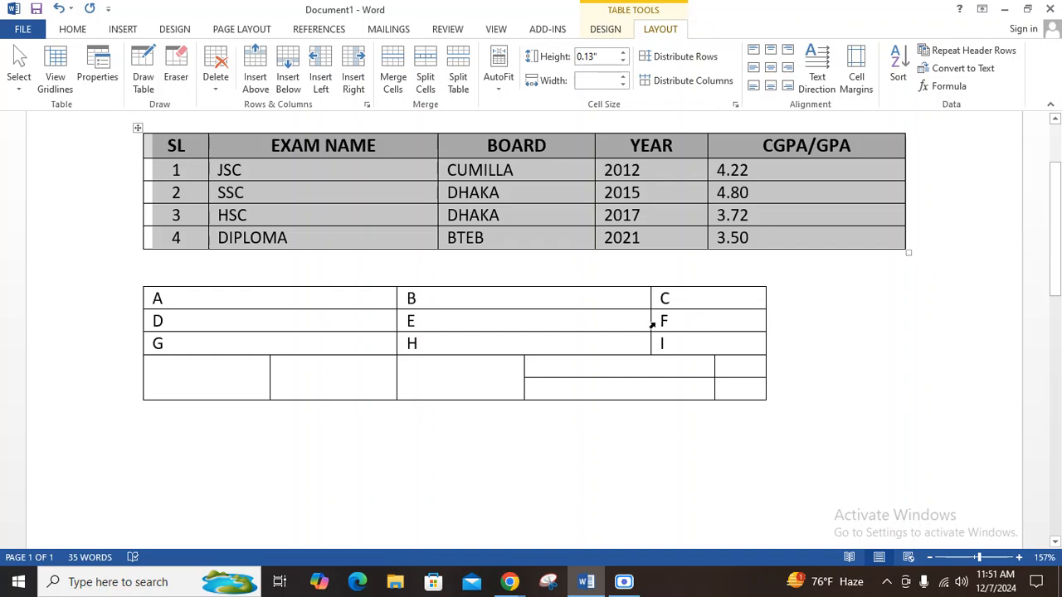
left_click_drag(730, 391, 338, 311)
right_click(337, 312)
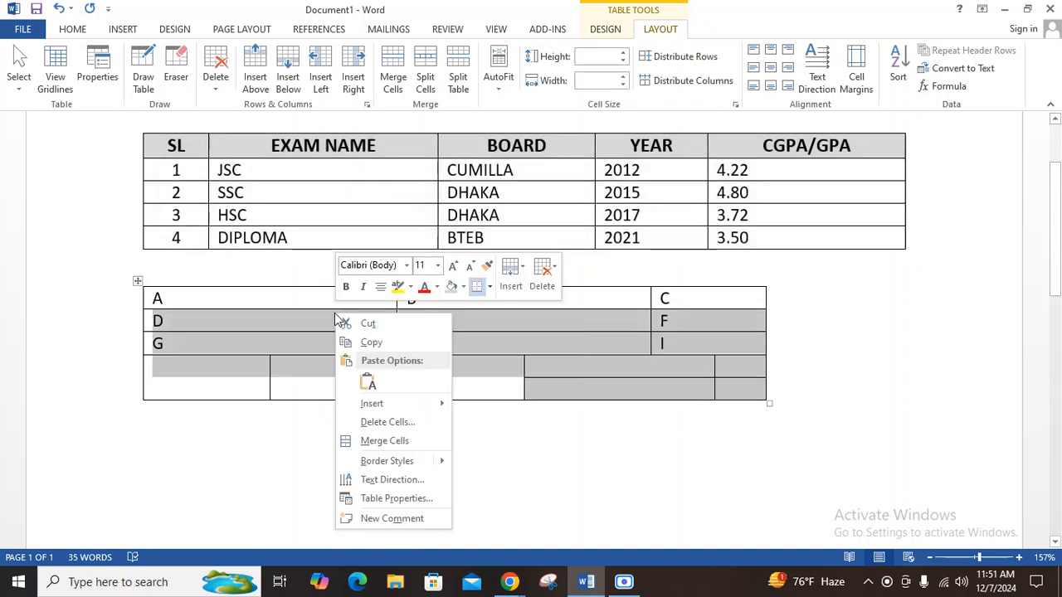
left_click(581, 362)
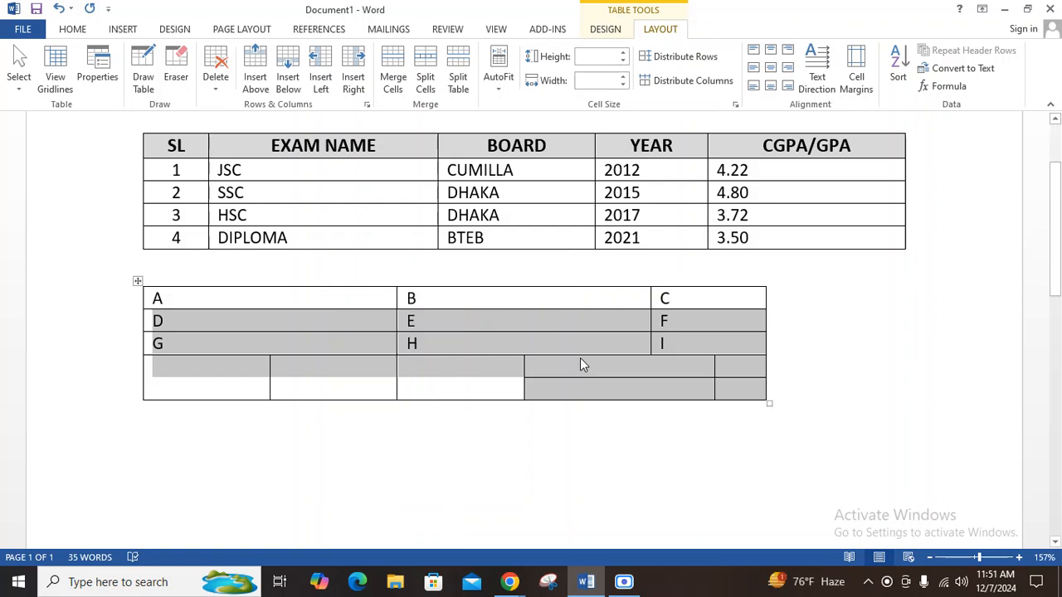
left_click(718, 388)
left_click_drag(741, 395, 158, 298)
right_click(490, 325)
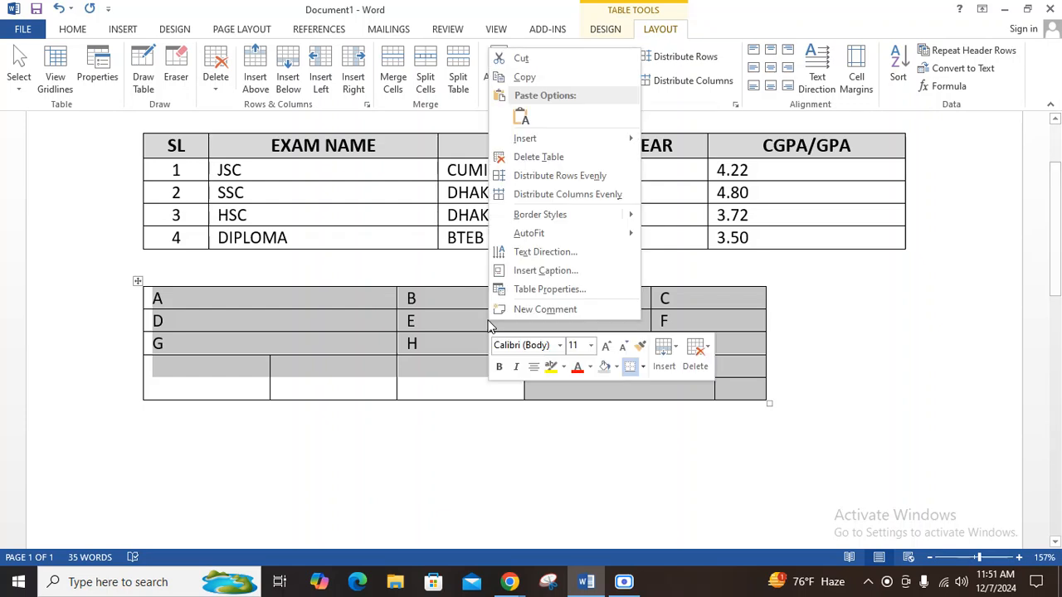
left_click(320, 331)
left_click(319, 331)
Step: Select the whole letters table and AutoFit it to the window so it spans the full page width
left_click(137, 281)
right_click(303, 320)
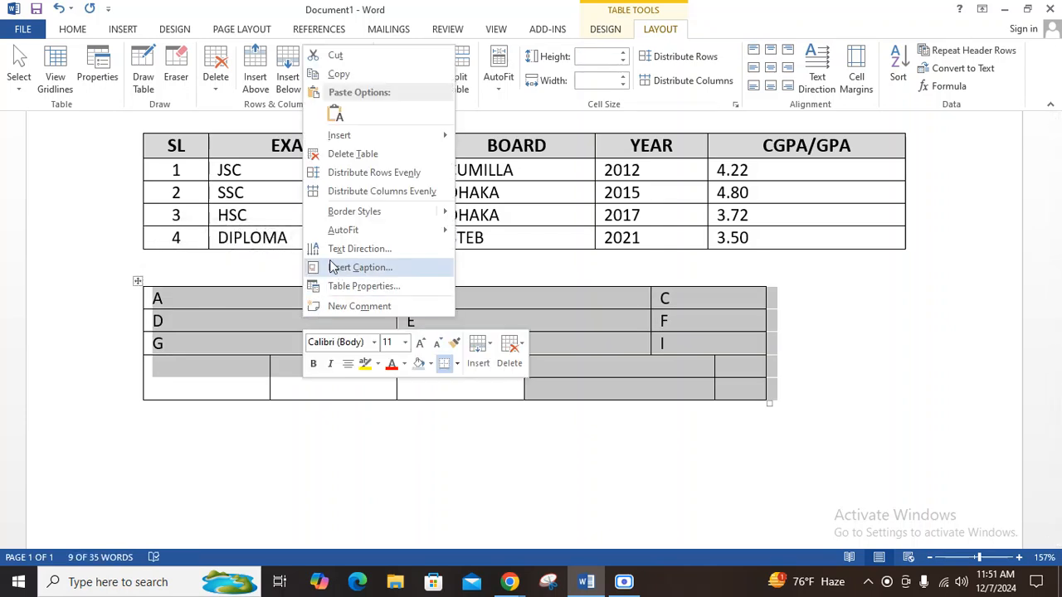
mouse_move(347, 232)
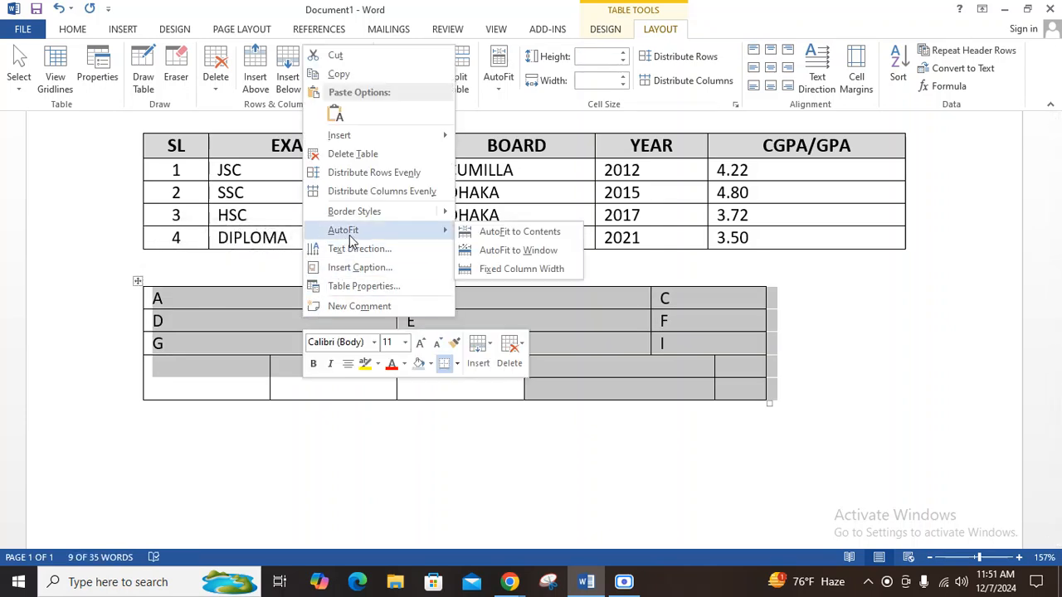
left_click(500, 81)
left_click(540, 192)
left_click(901, 327)
scroll(564, 346, "up", 3)
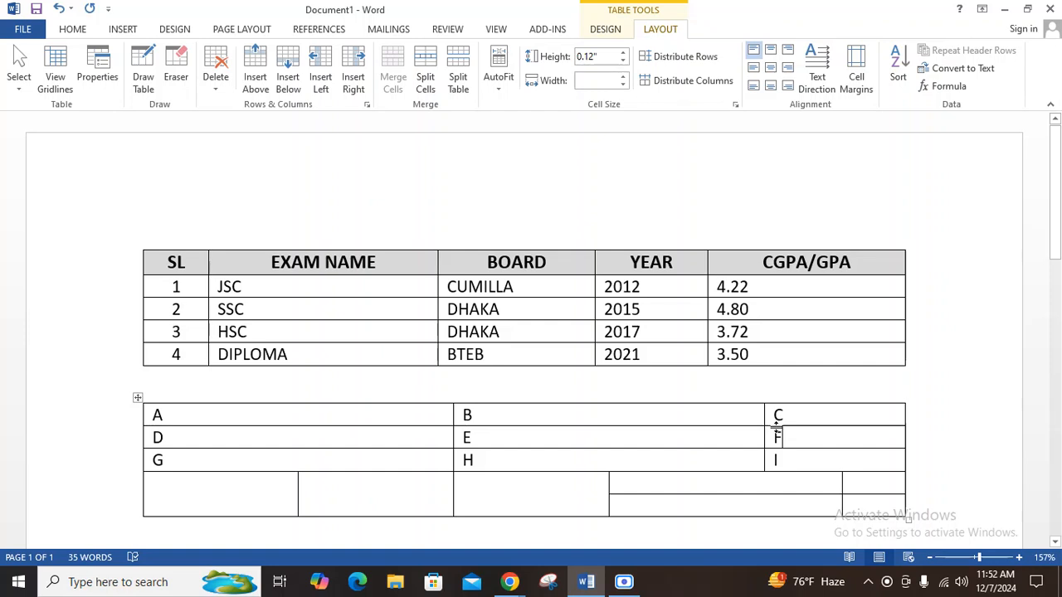
scroll(763, 423, "down", 2)
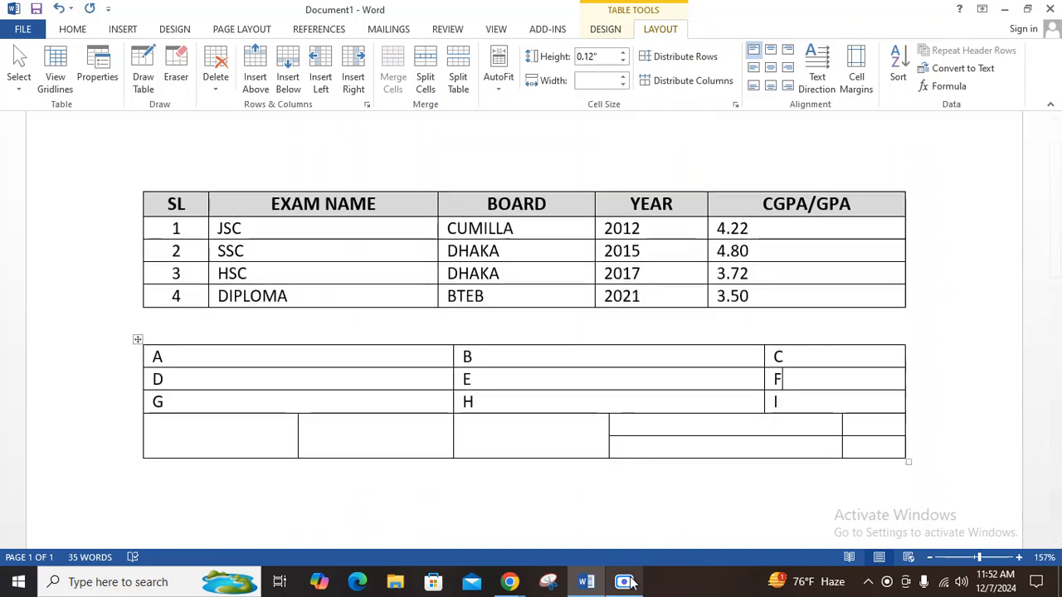